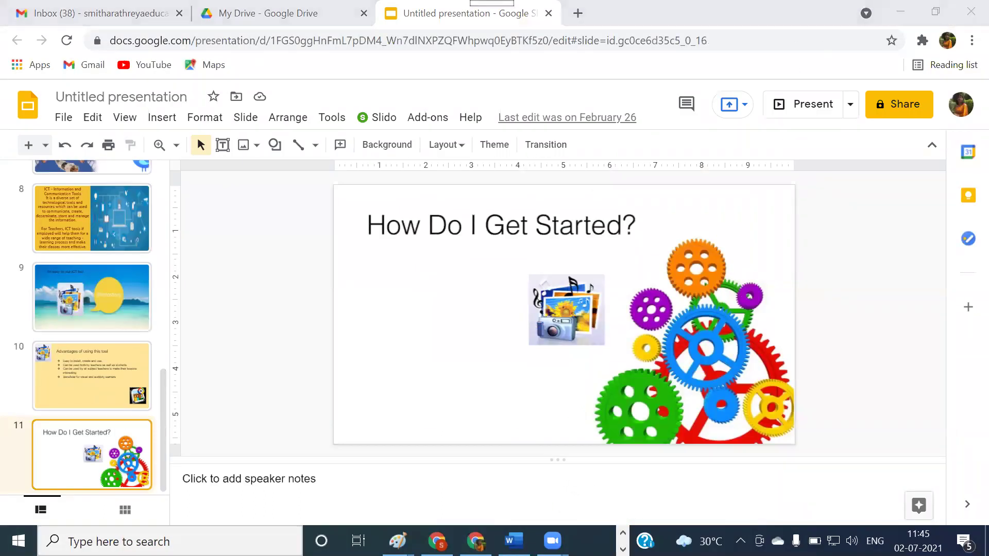
Launch Photo Story 3 from the Start menu and minimise the browser to reveal it
left_click(18, 541)
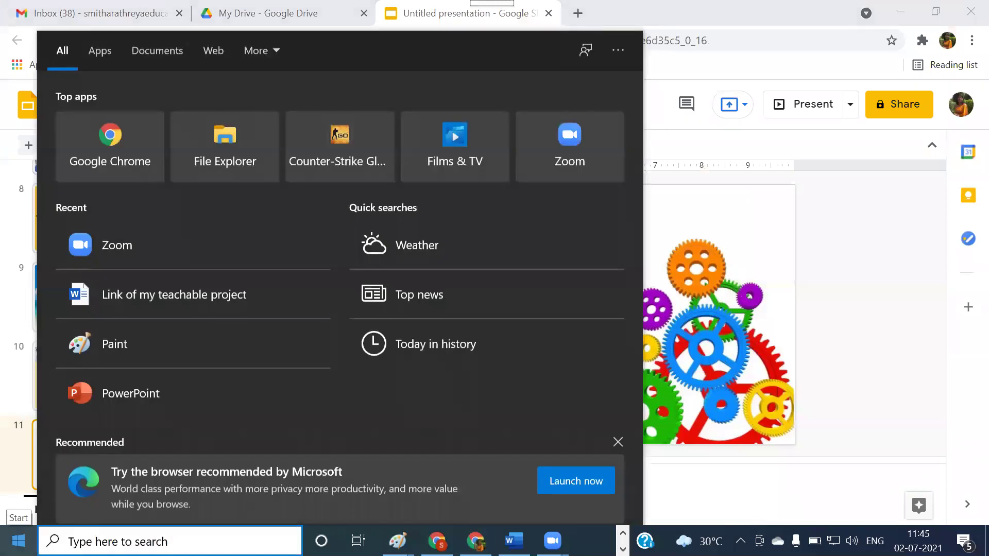
left_click(18, 540)
left_click(18, 541)
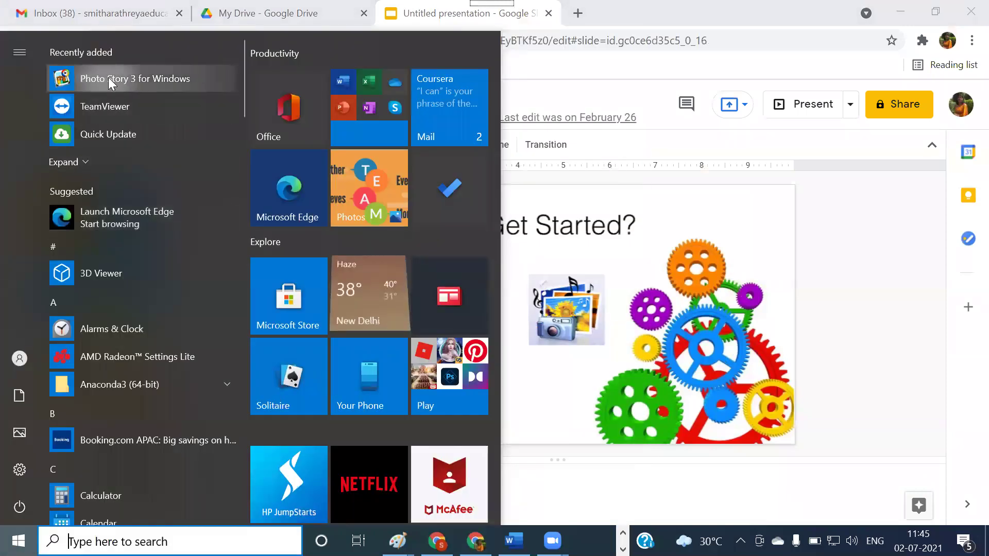
left_click(108, 78)
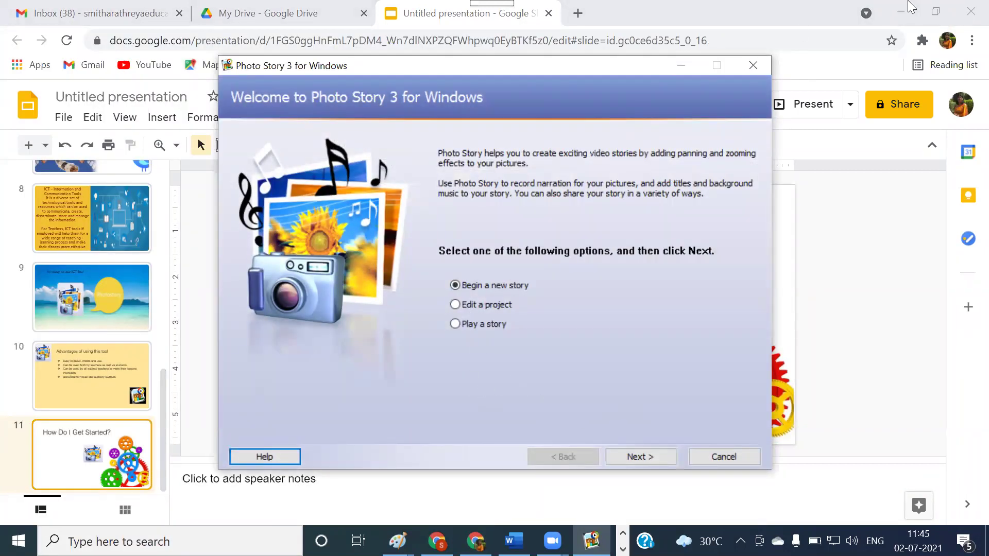
left_click(903, 16)
left_click(903, 15)
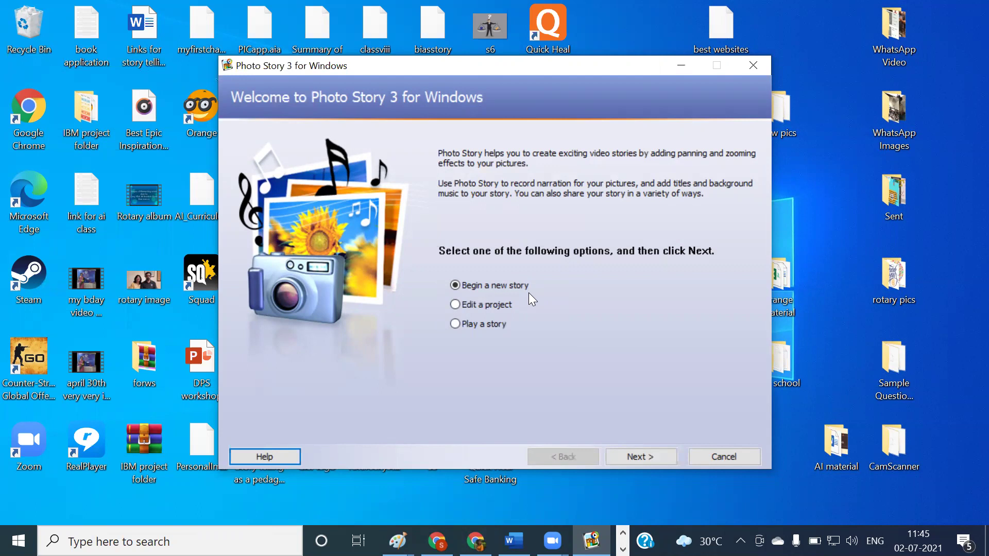
left_click(658, 457)
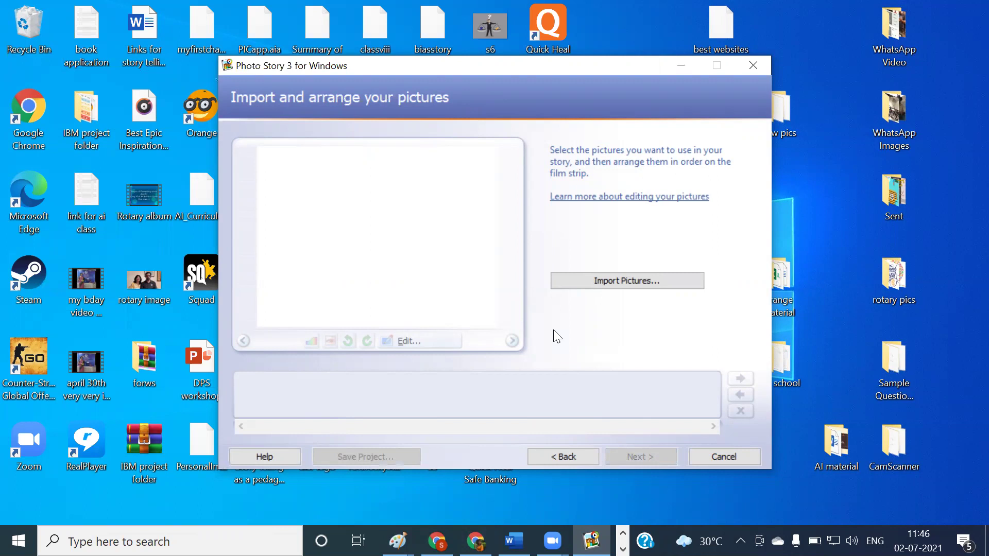
Import pictures WA0015, WA0017, WA0019 and WA0021 from Desktop > pics for photostory
left_click(622, 281)
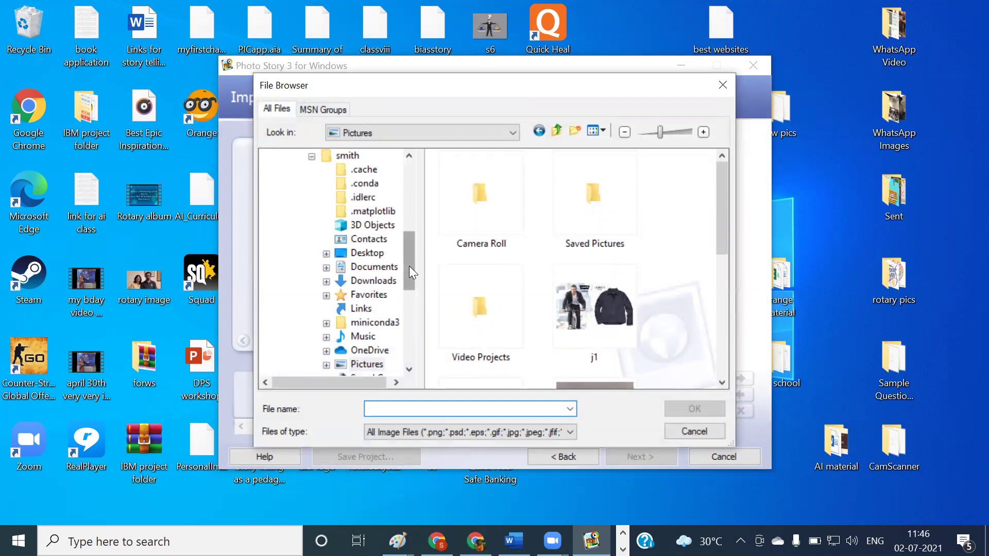
left_click(379, 252)
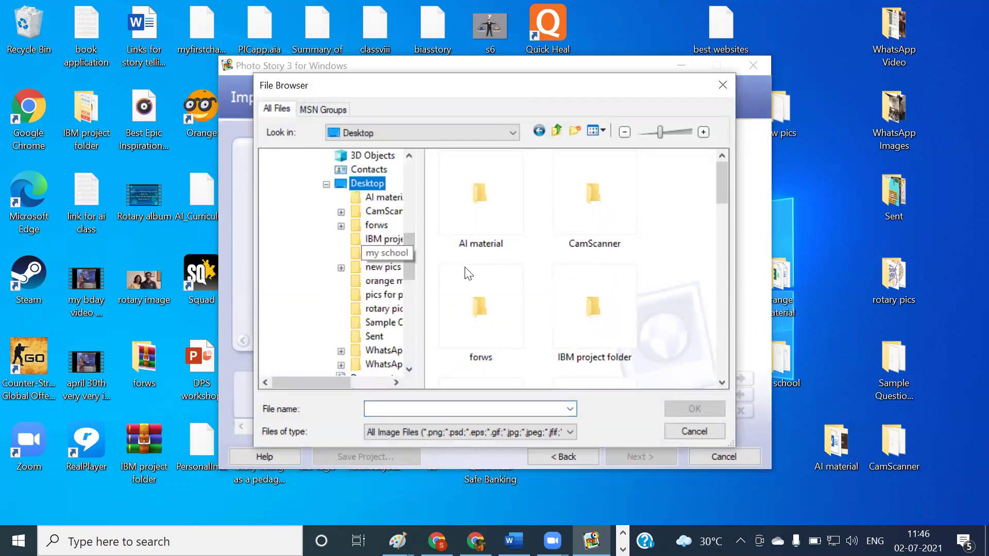
left_click_drag(725, 182, 713, 230)
double_click(595, 260)
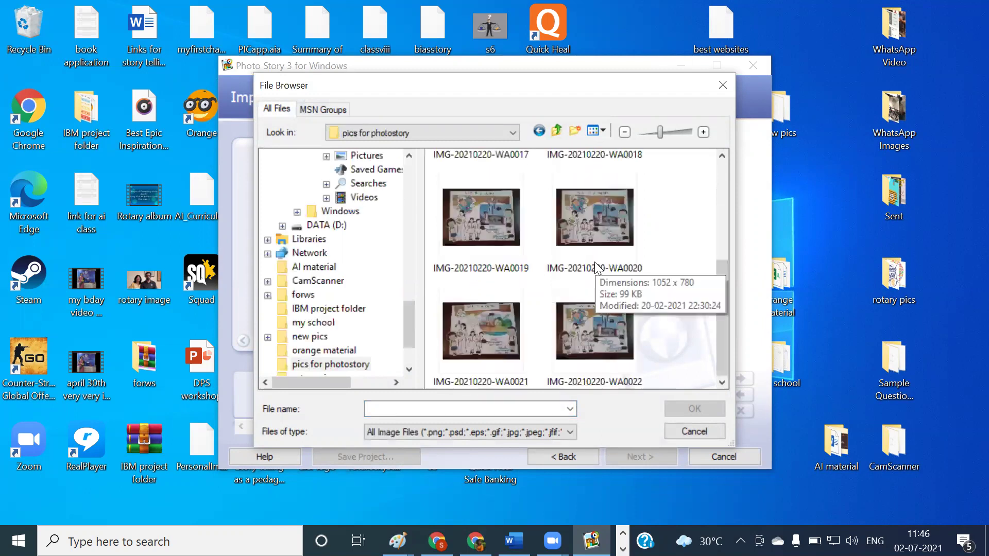
left_click_drag(719, 290, 720, 193)
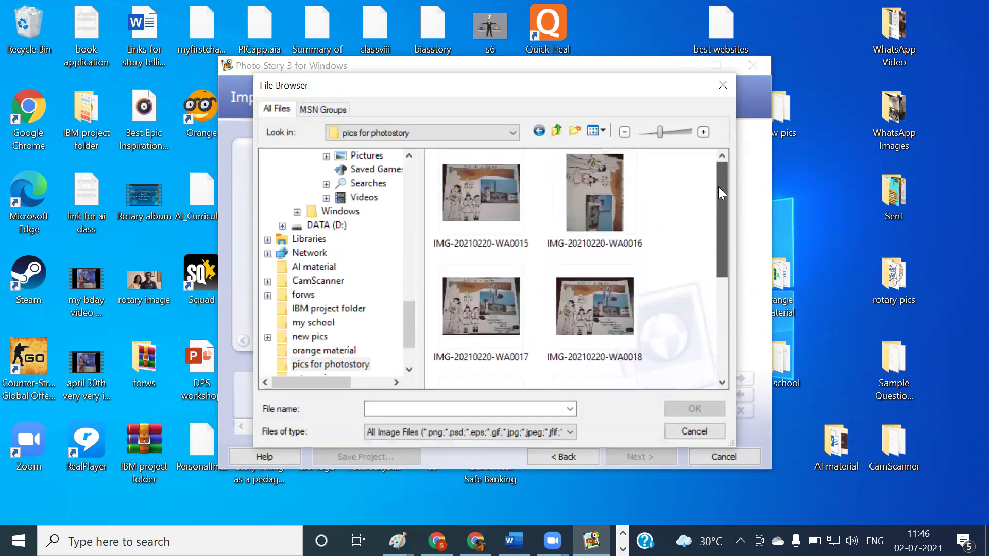
left_click(477, 206)
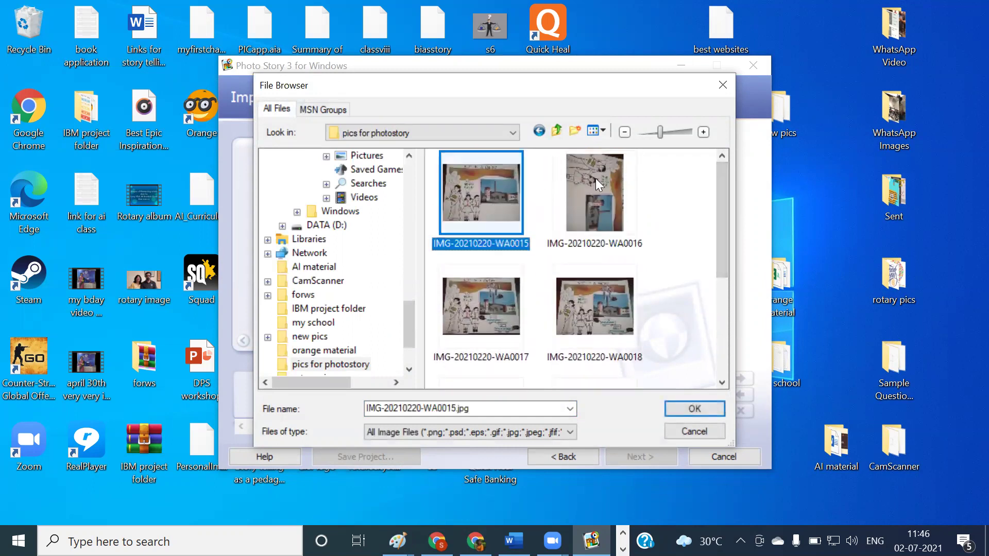
left_click(528, 293, "ctrl")
scroll(527, 293, "down", 1)
left_click(527, 293, "ctrl")
scroll(528, 293, "down", 1)
left_click(528, 294, "ctrl")
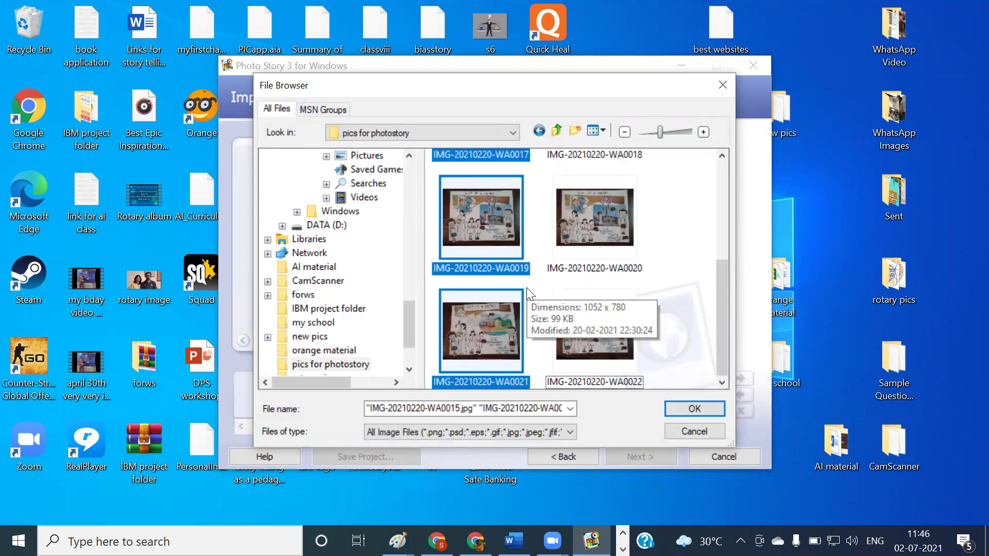
left_click(694, 408)
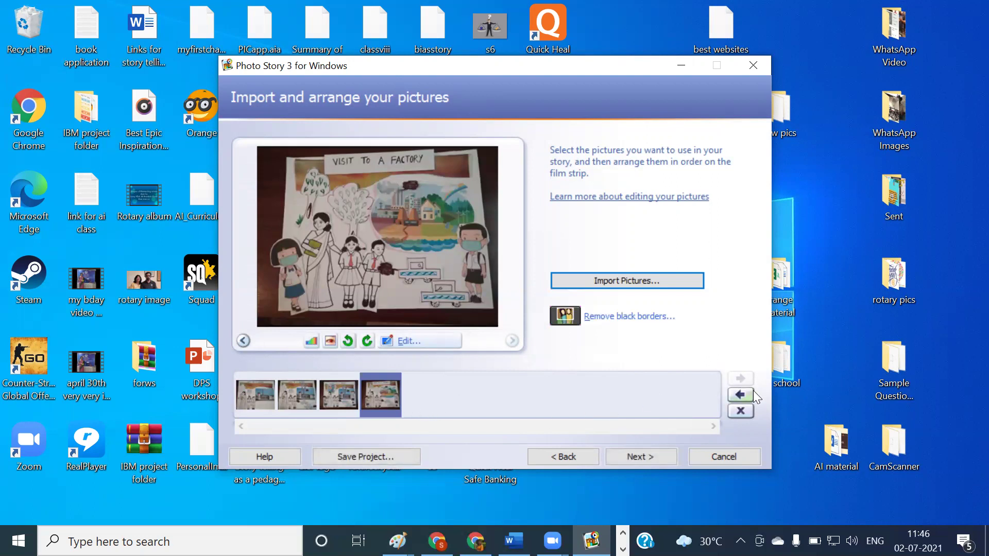
left_click(383, 393)
left_click(274, 406)
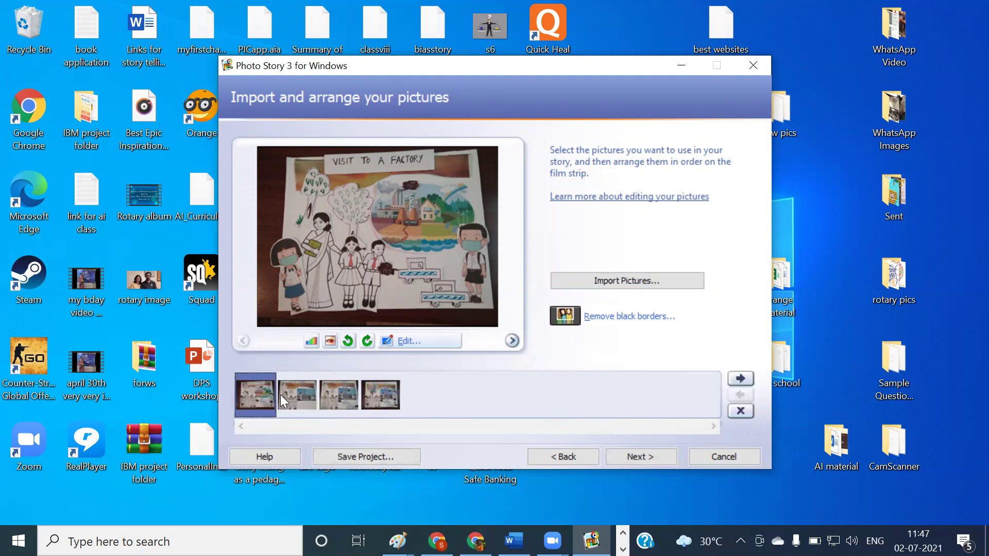
left_click(288, 395)
left_click(336, 394)
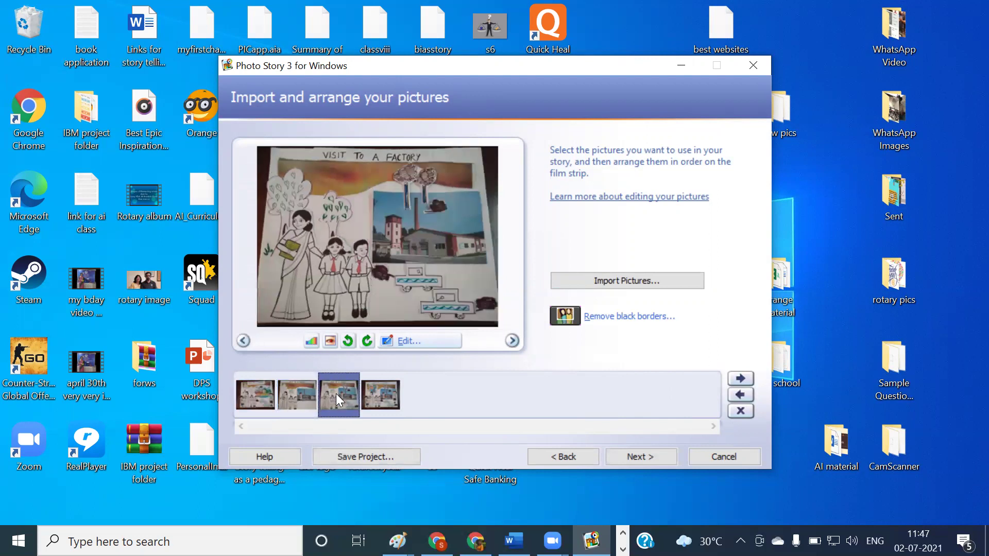
left_click(378, 397)
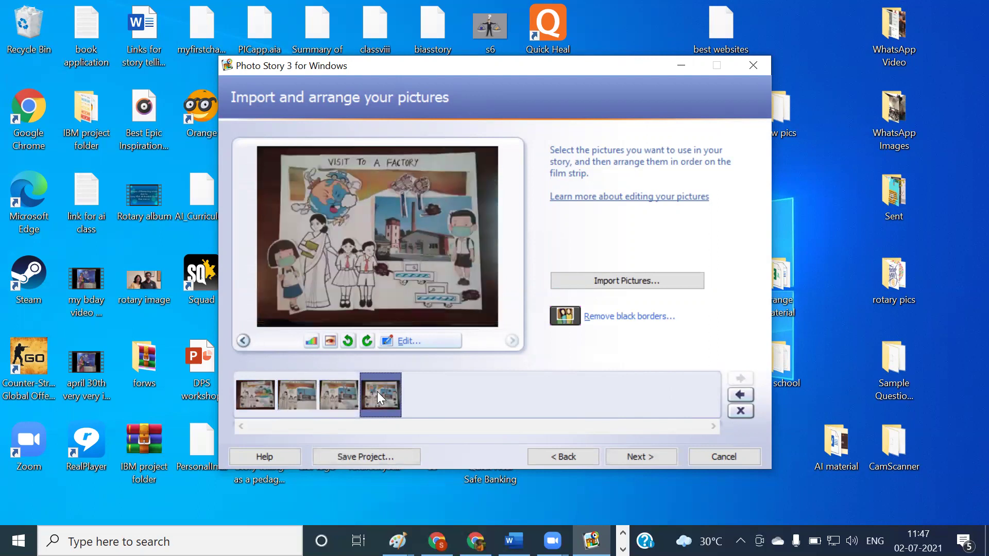
left_click(259, 398)
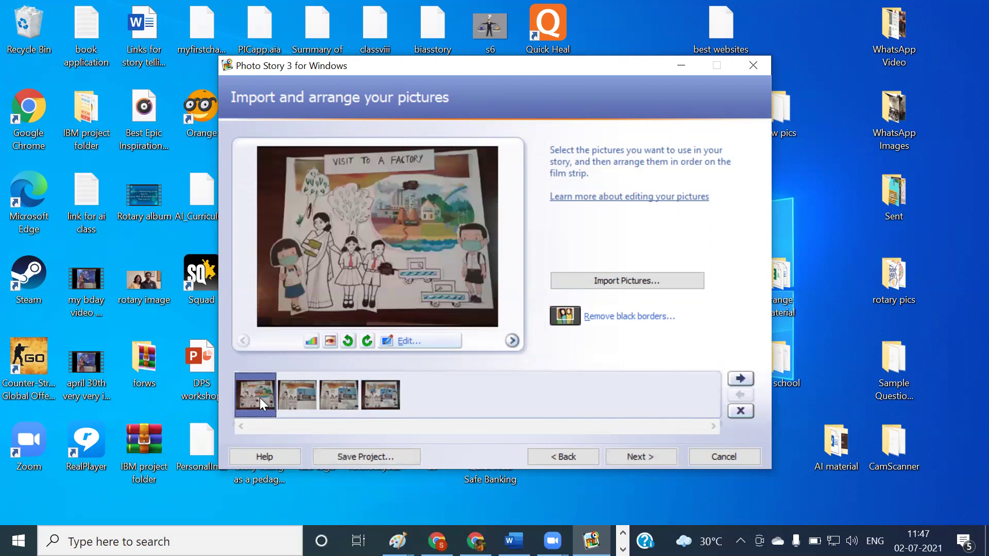
Crop the black borders from the first picture and apply the cropping to all pictures
left_click(626, 317)
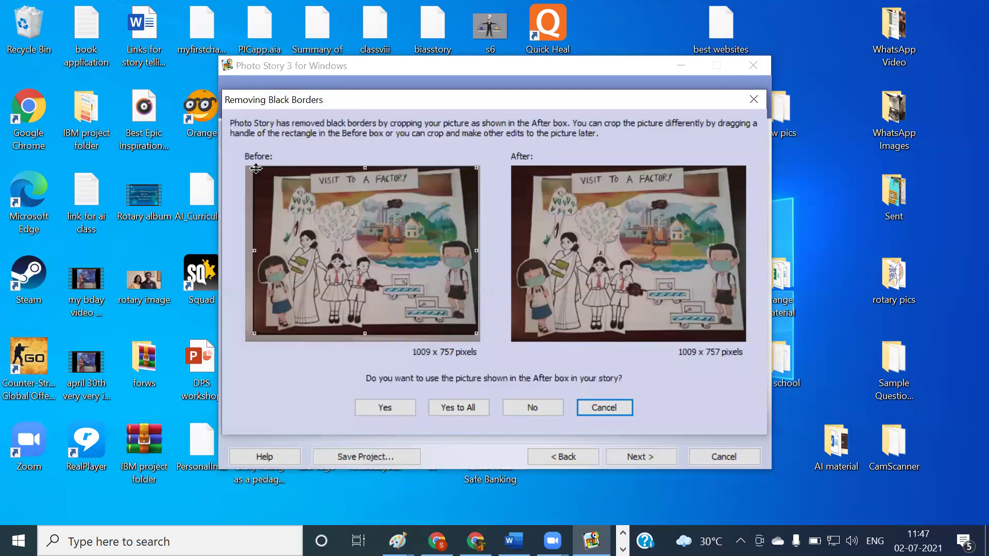
mouse_move(256, 168)
left_mouse_down()
mouse_move(272, 178)
mouse_move(267, 167)
left_mouse_up()
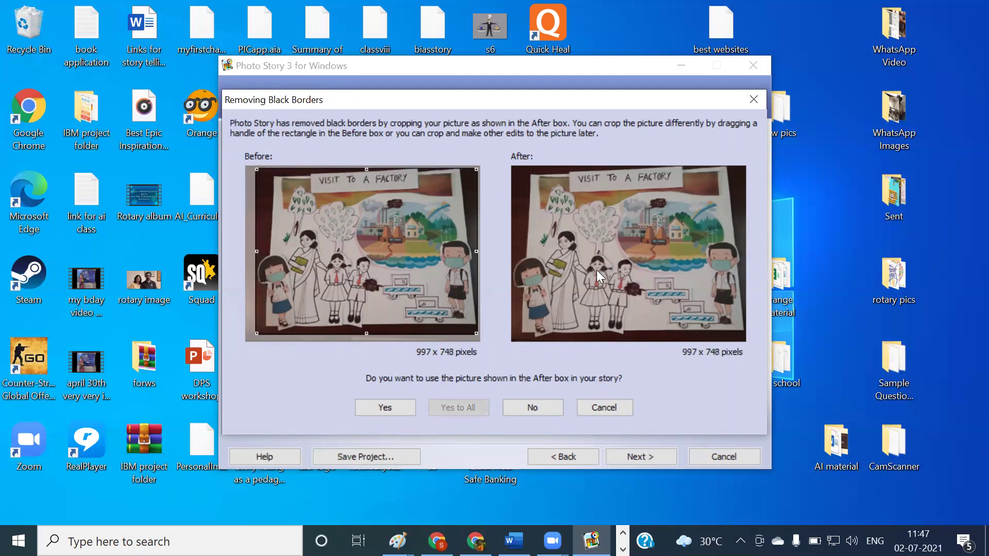
left_click(410, 407)
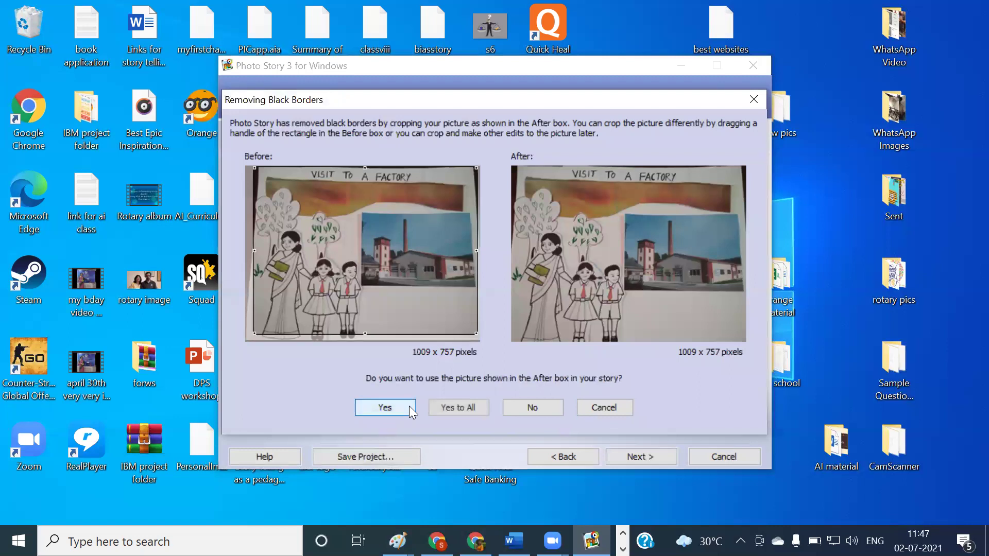
left_click(455, 407)
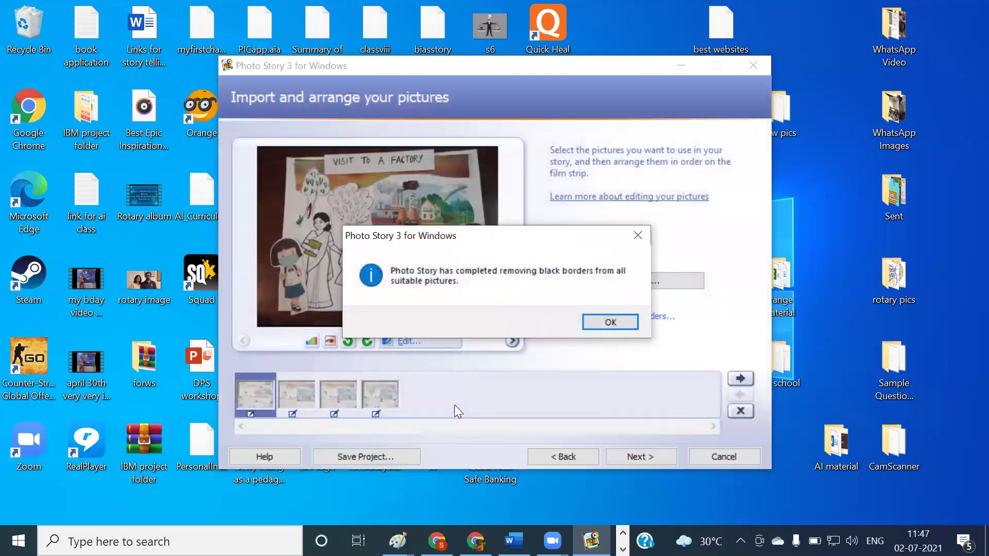
left_click(609, 323)
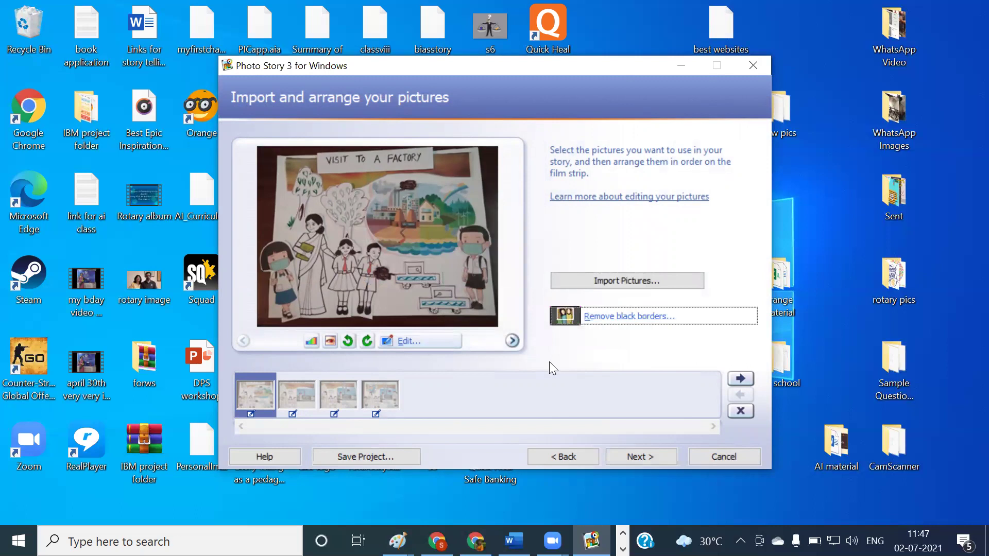
Title the first picture 'Visit to a factory'
left_click(641, 457)
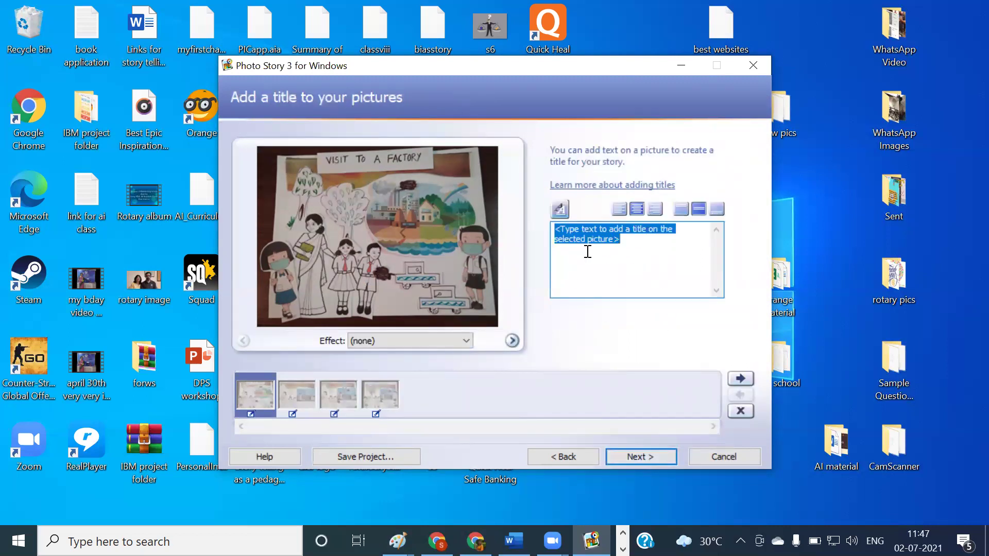
left_click(621, 260)
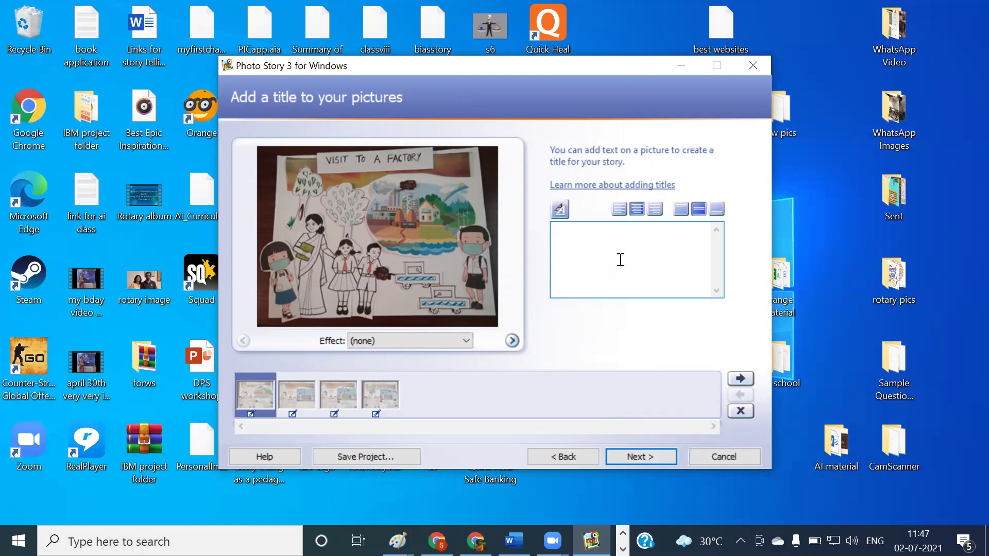
type("Visi")
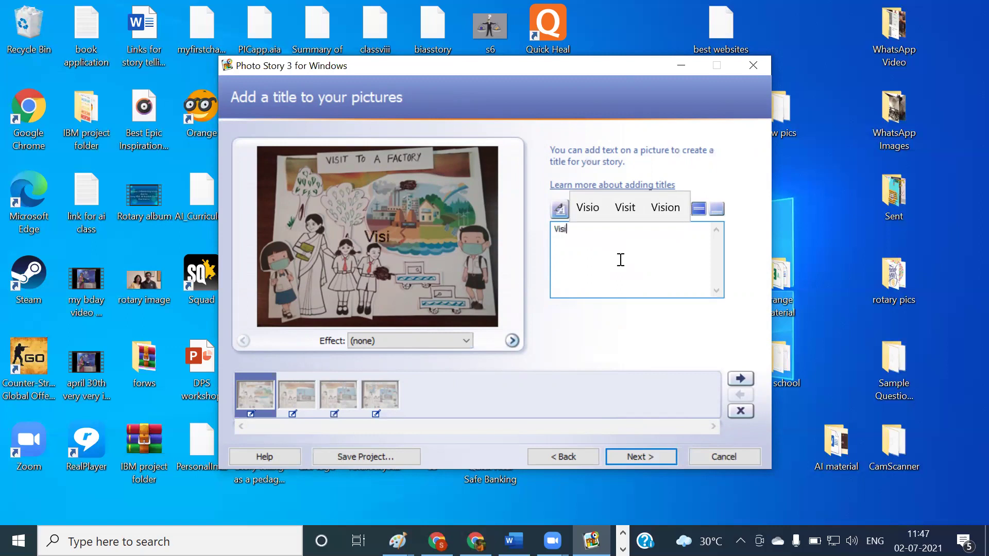
type("t to a ")
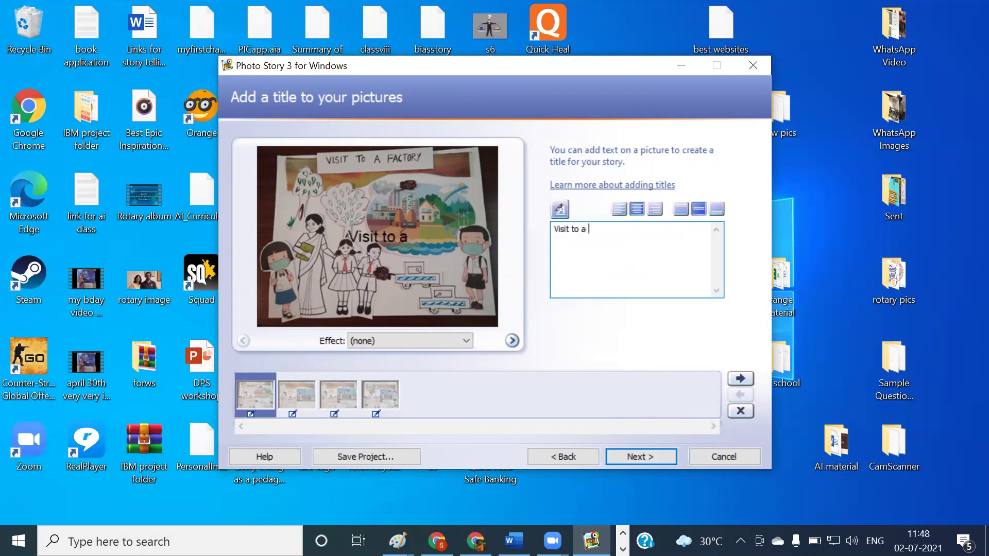
type("factory")
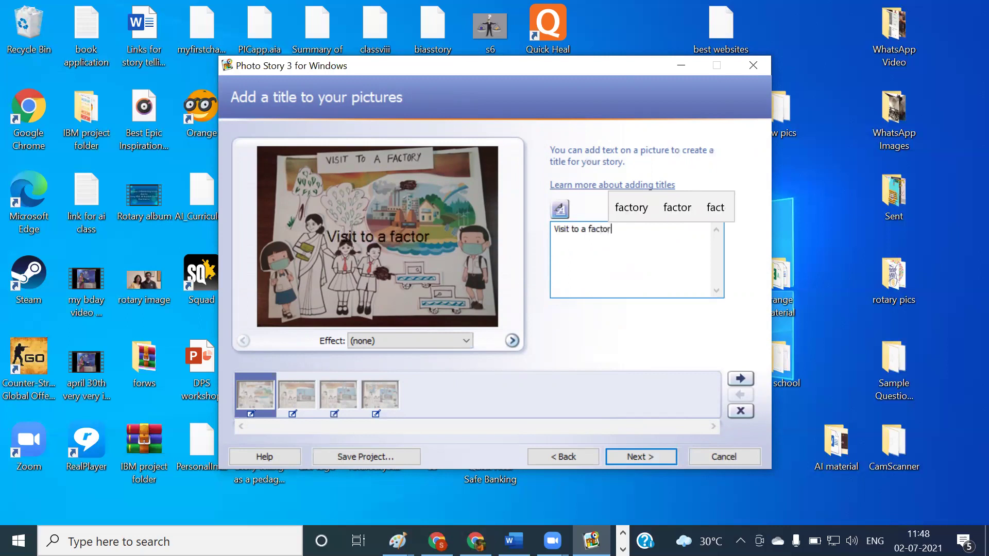
Style the title bold red Mistral 22, align it to the bottom, and continue to narration
left_click(559, 209)
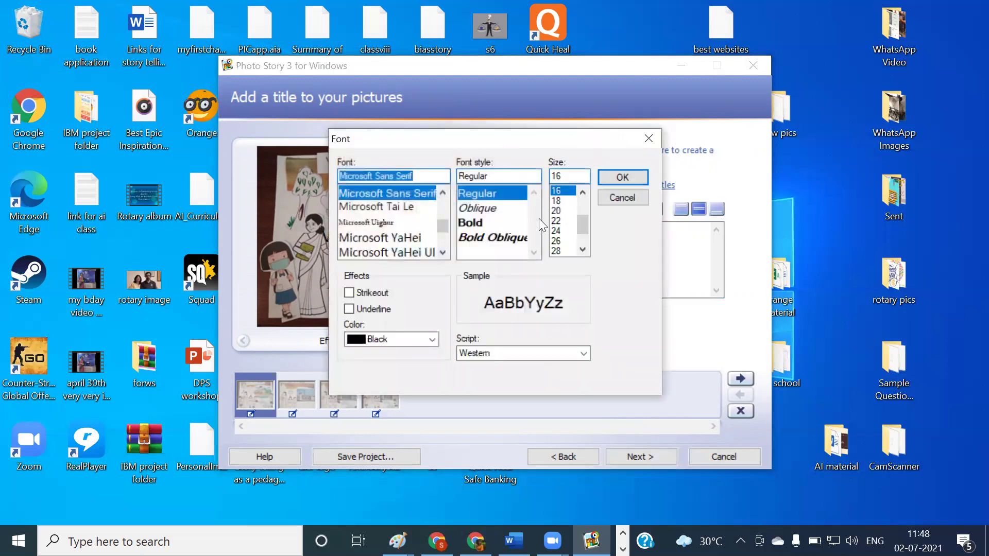
left_click(479, 222)
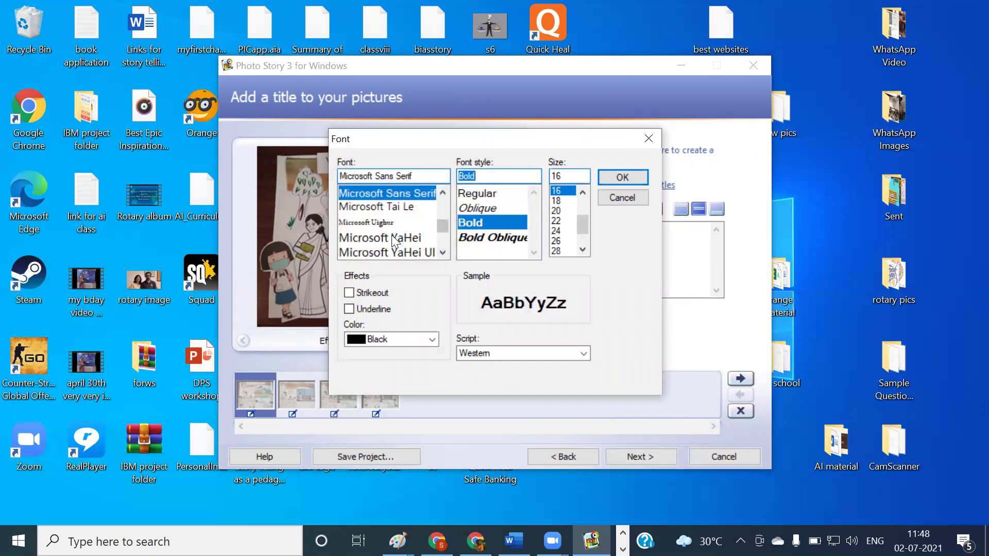
left_click_drag(444, 251, 444, 250)
left_click(361, 221)
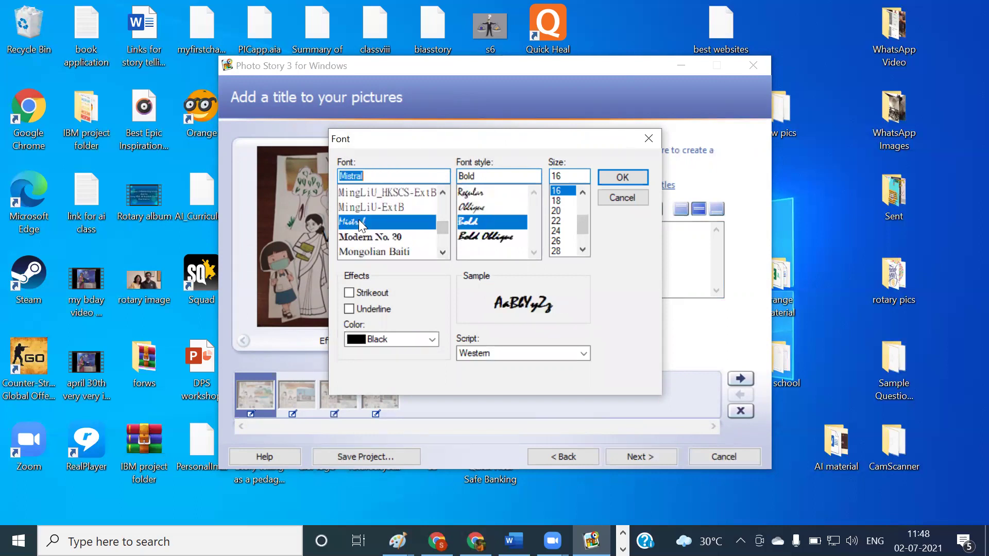
left_click(561, 221)
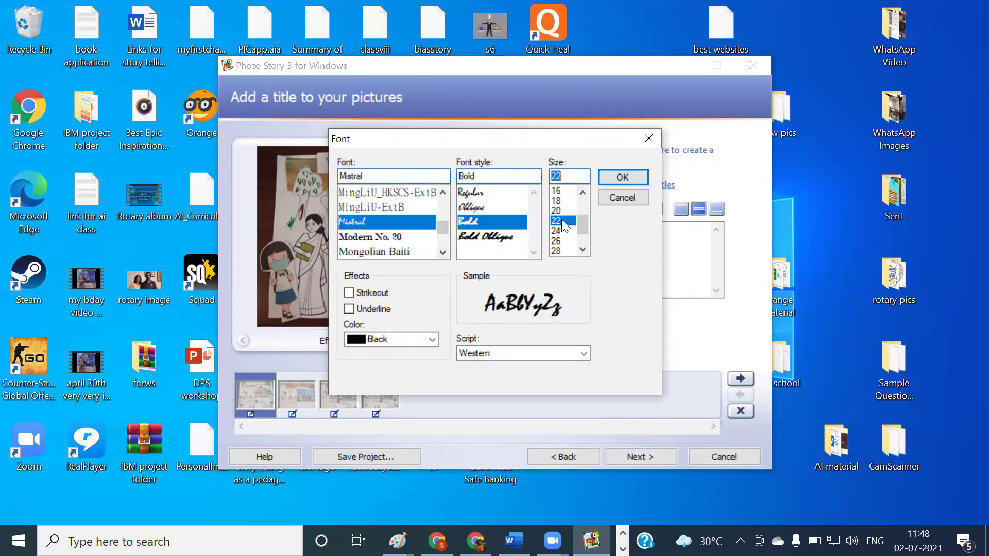
left_click(435, 337)
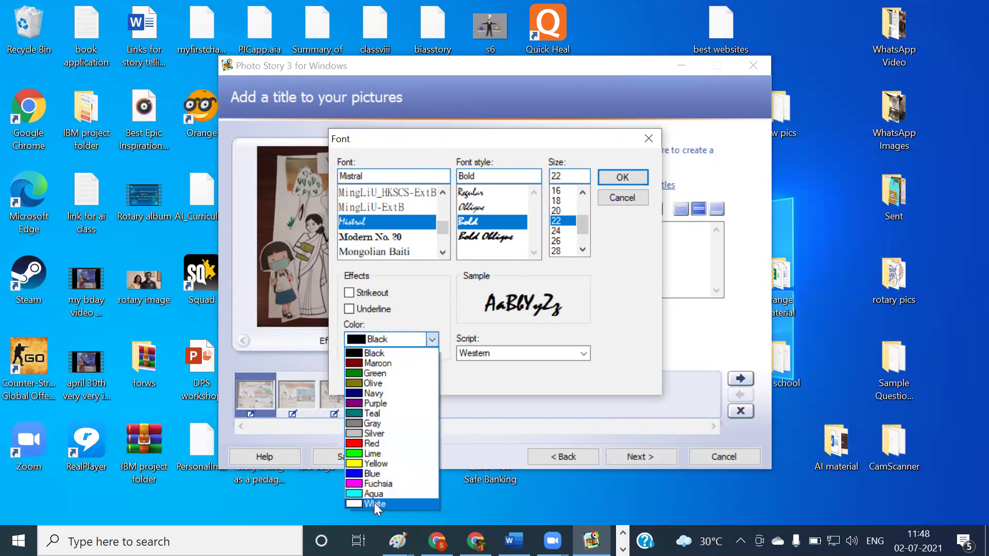
left_click(374, 503)
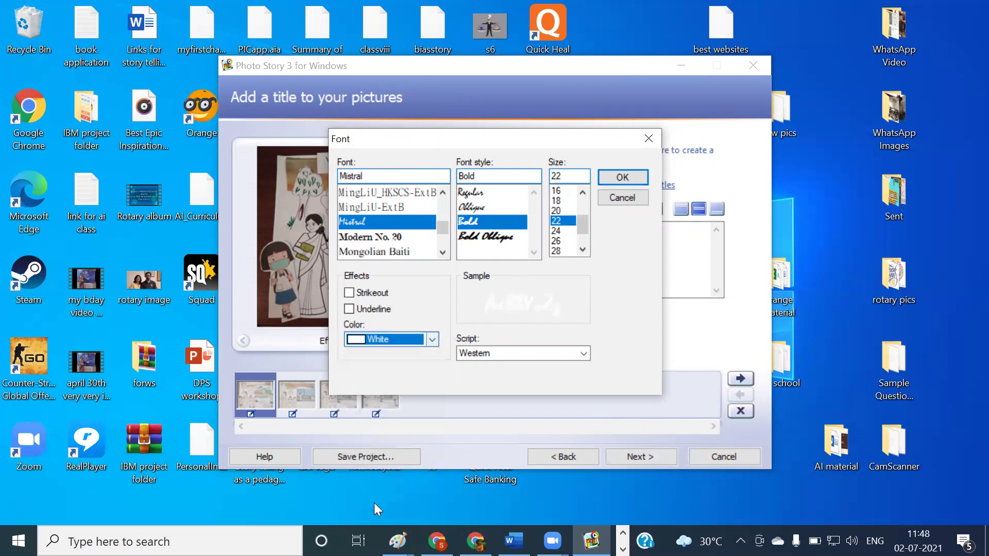
left_click(436, 338)
left_click(387, 444)
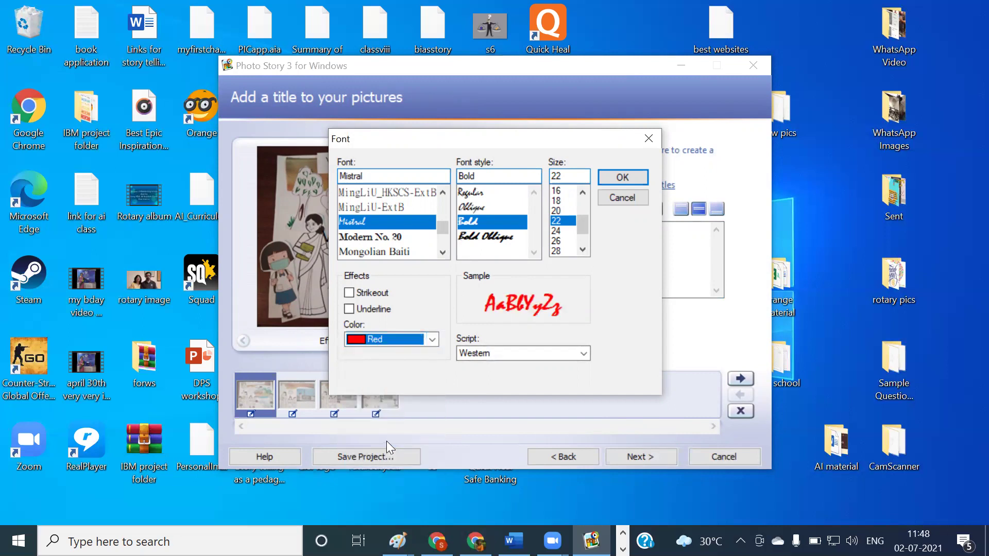
left_click(622, 177)
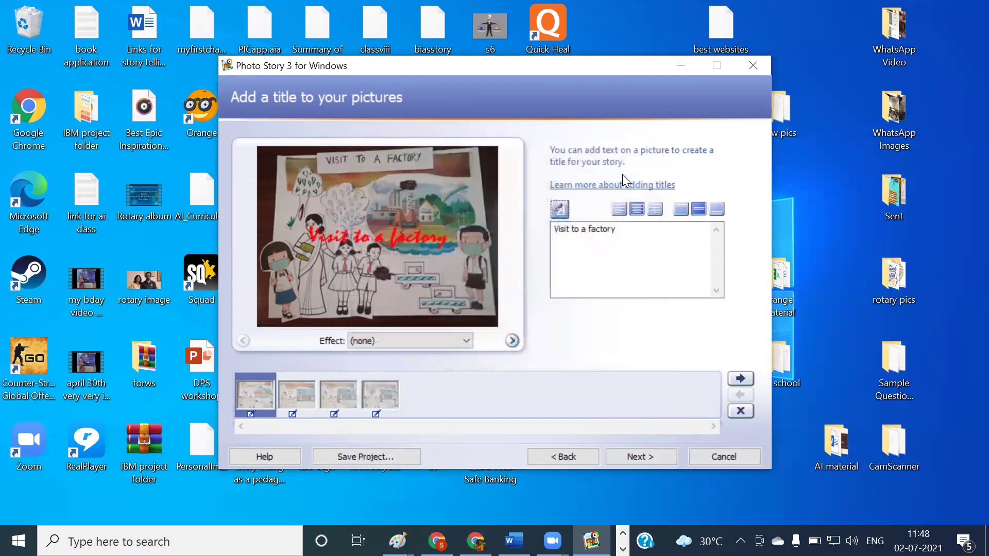
left_click(713, 211)
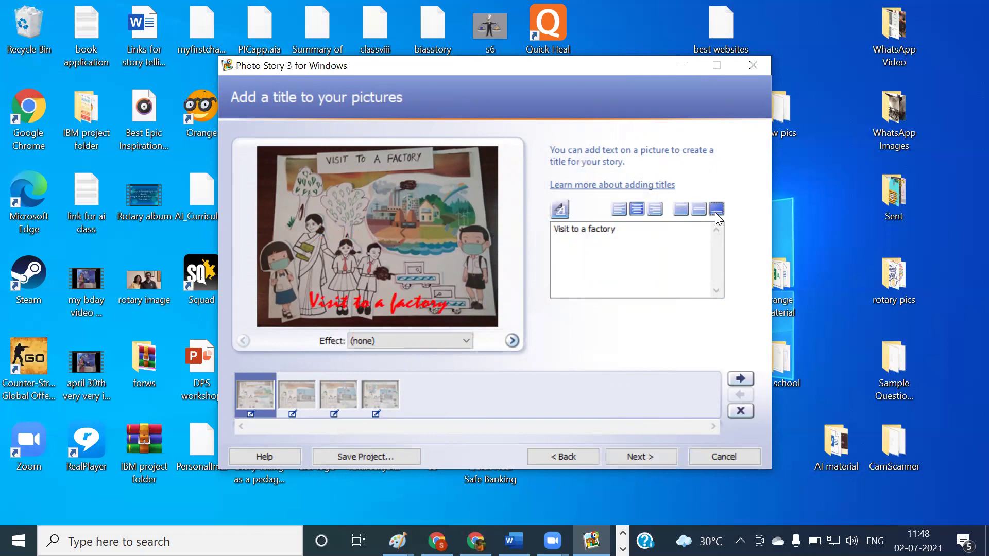
left_click(643, 456)
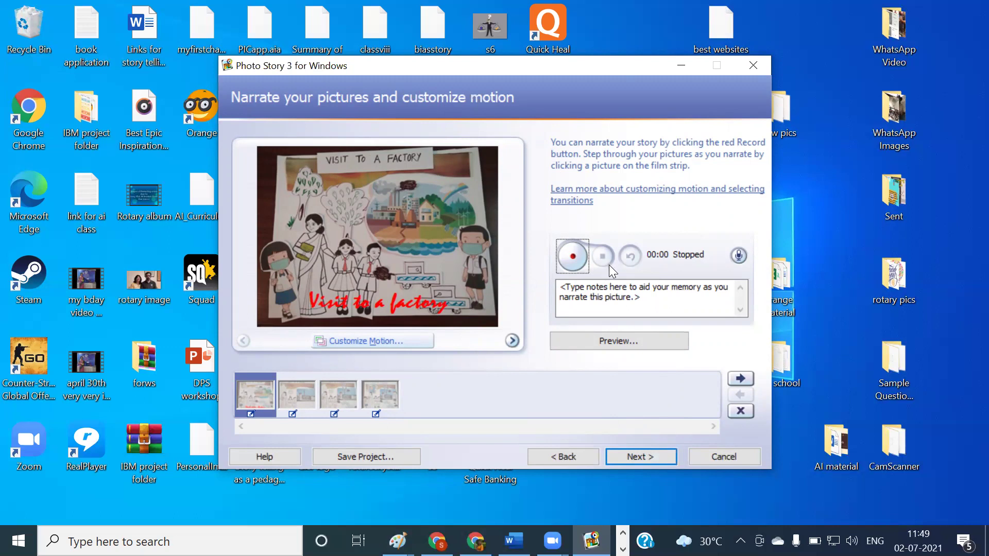
Record a 16-second narration for the first picture
left_click(572, 260)
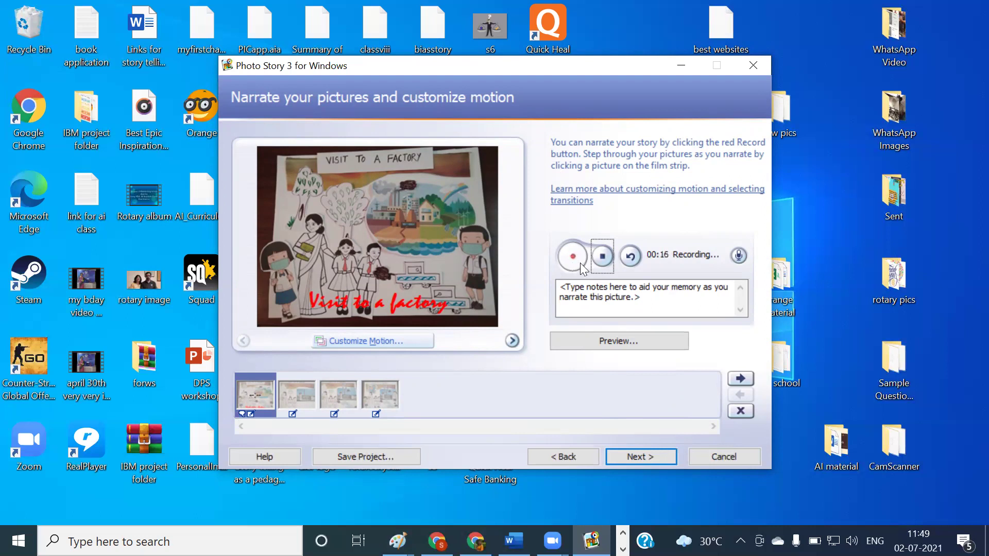
left_click(604, 256)
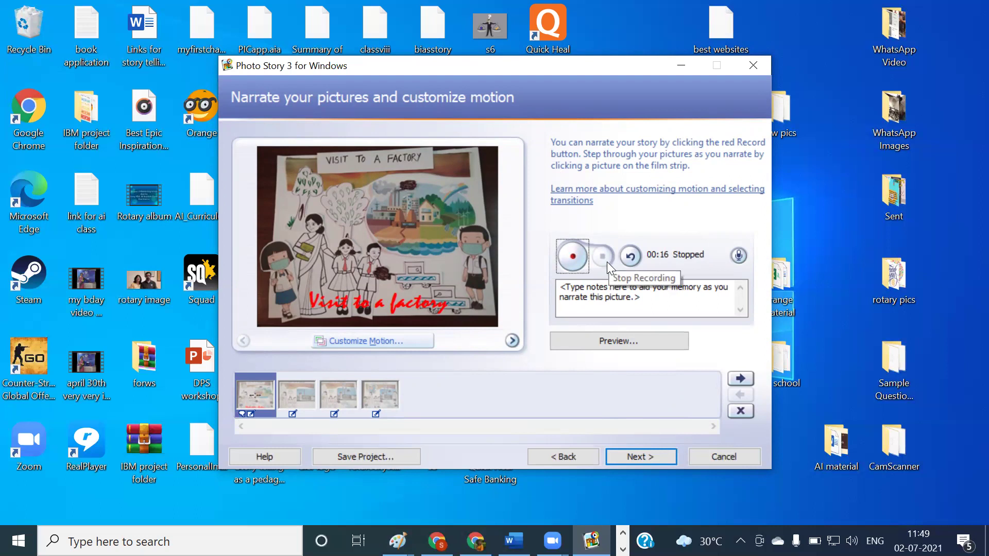
left_click(626, 342)
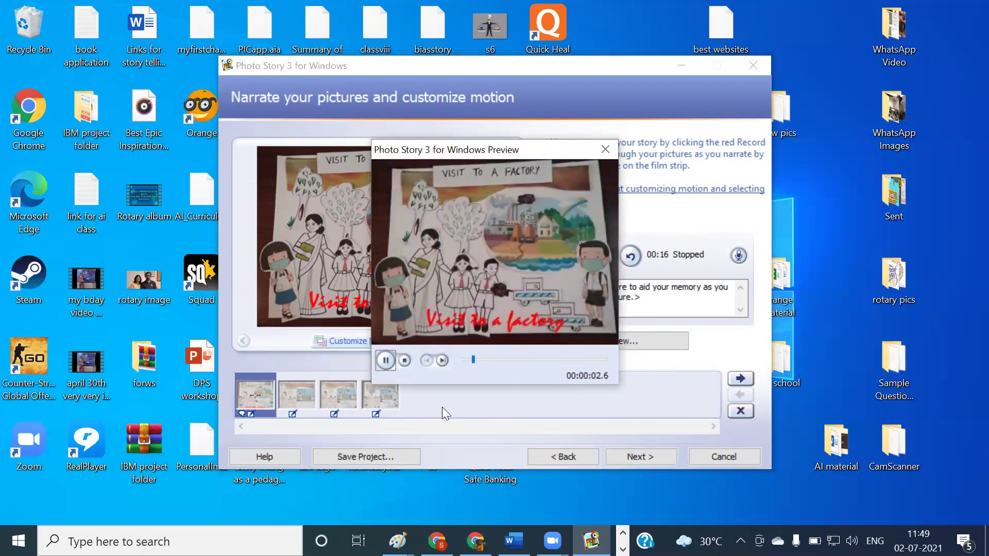
left_click(385, 361)
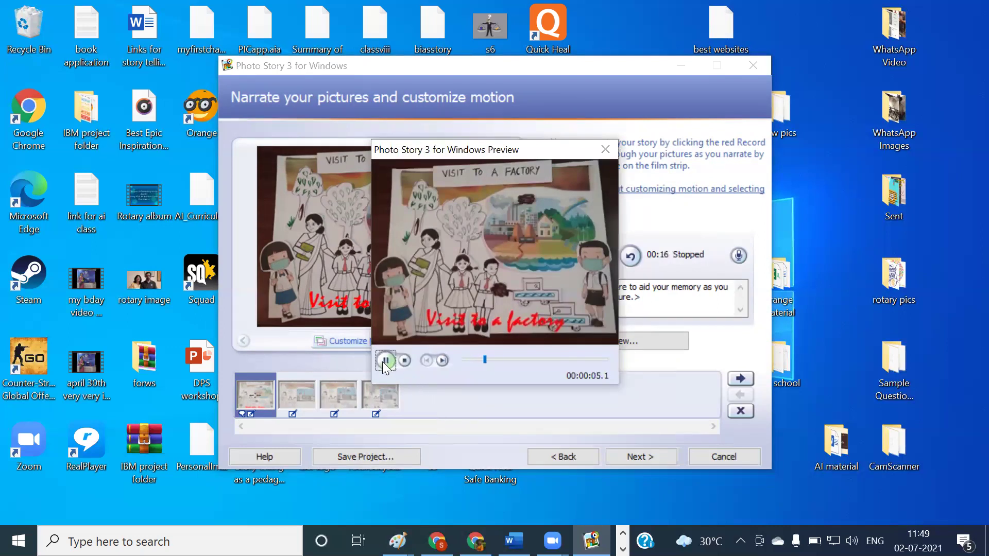
left_click(606, 149)
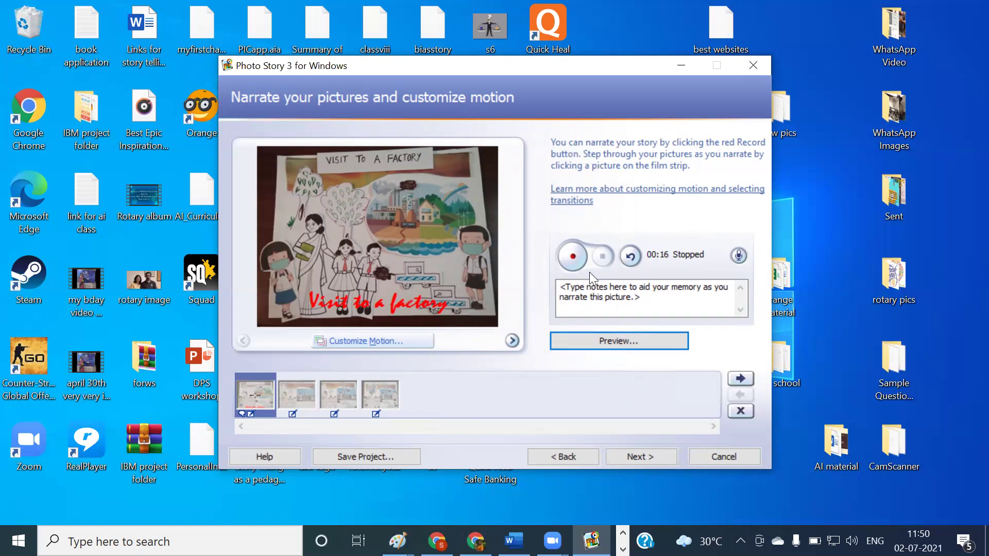
Advance to background music, then go back three pages to Import and arrange your pictures
left_click(650, 459)
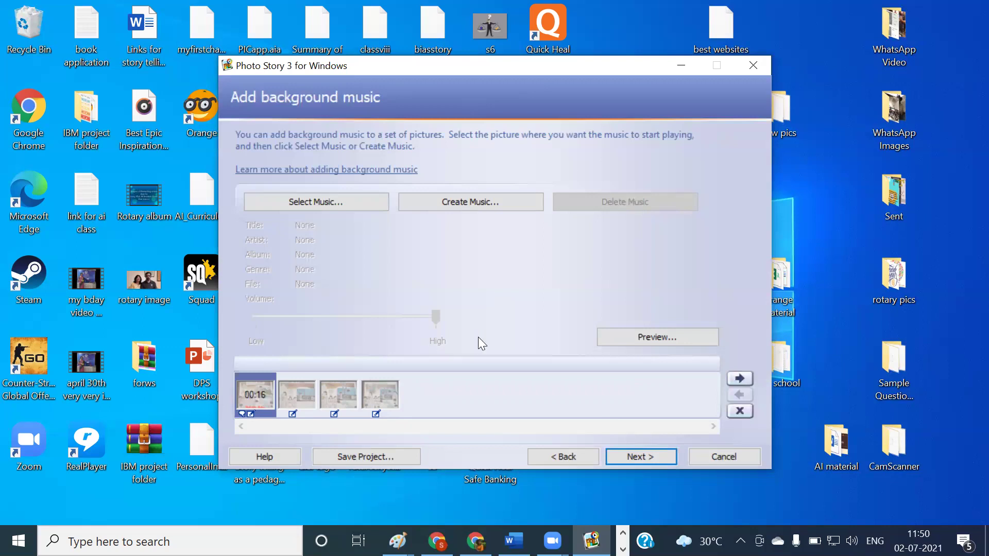
left_click(566, 457)
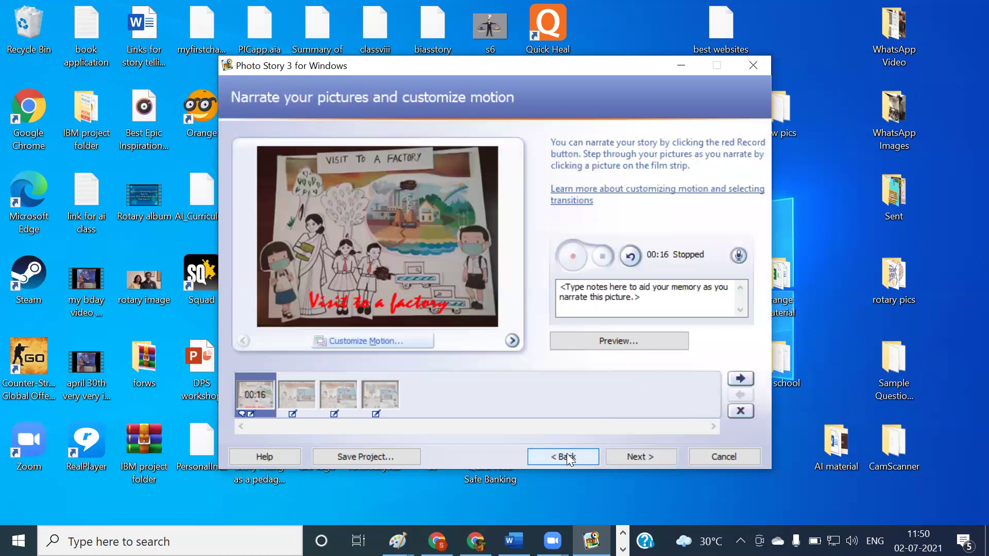
left_click(566, 458)
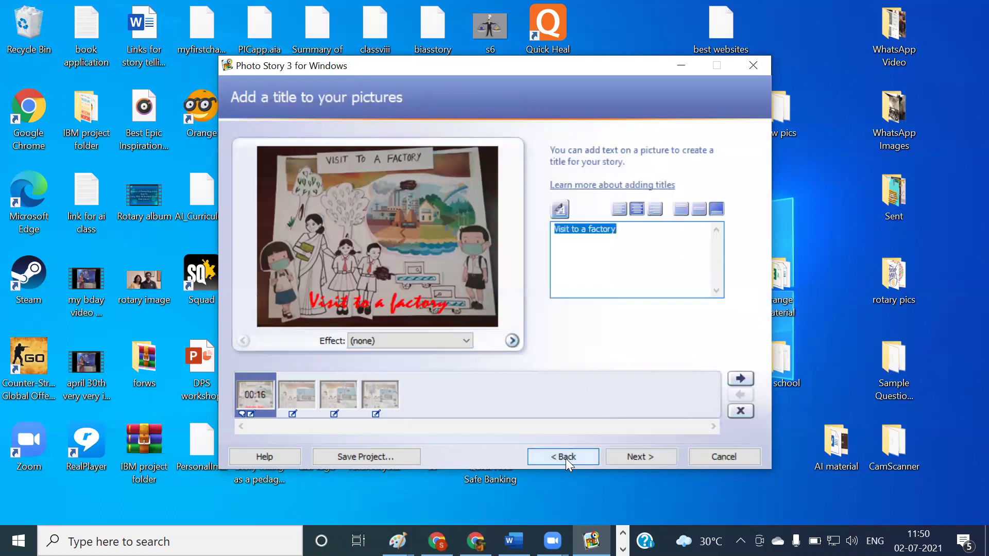
left_click(566, 458)
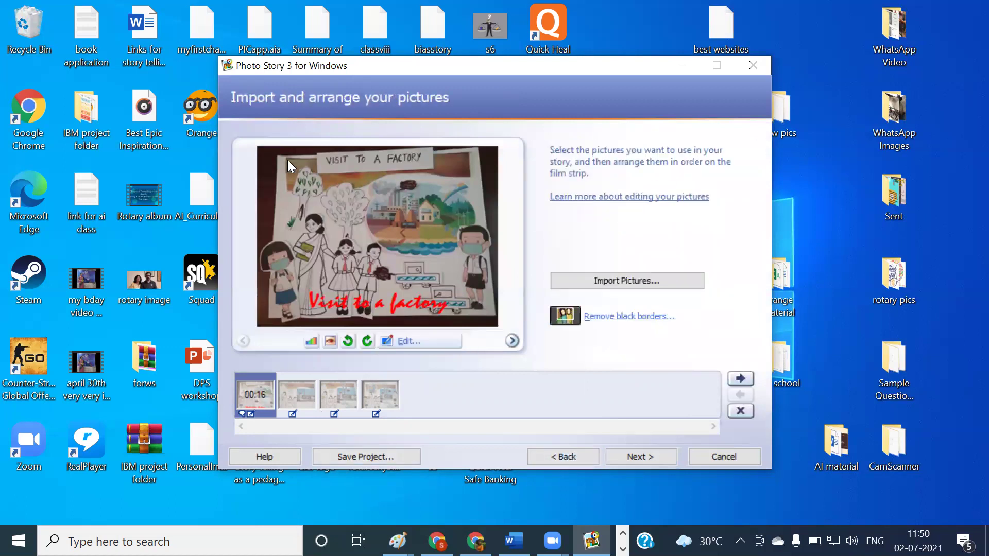
Select the second picture and give it the title 'Factory promotes pollution'
left_click(296, 400)
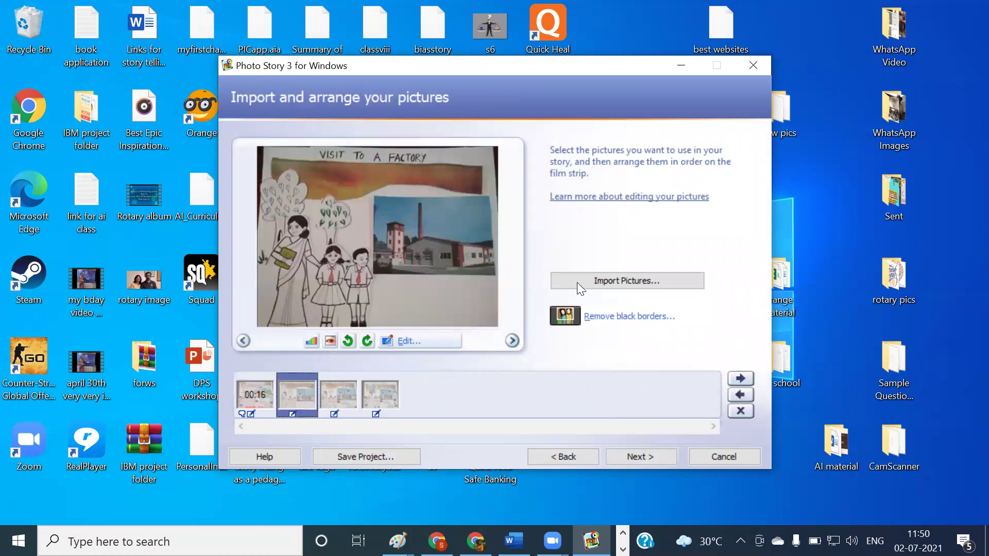
left_click(637, 457)
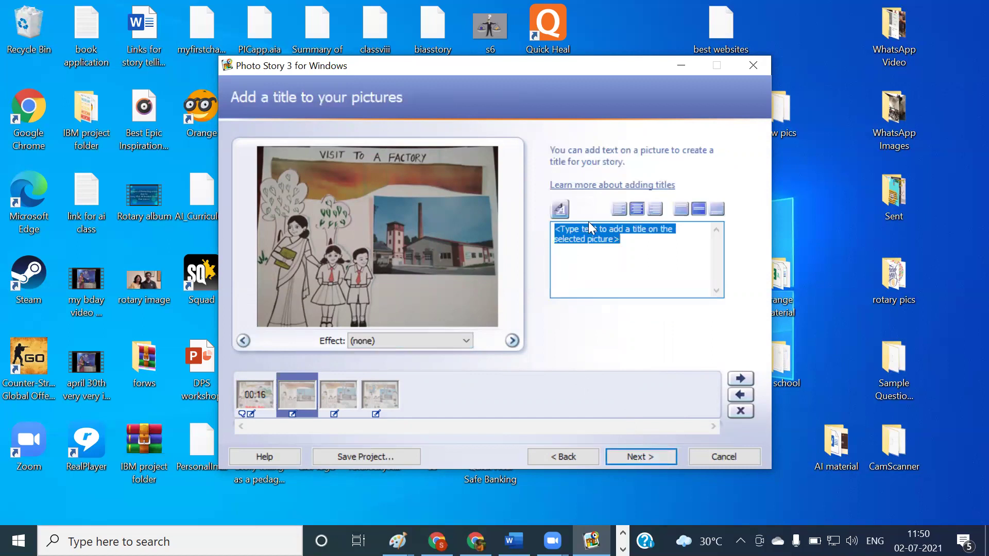
left_click(617, 245)
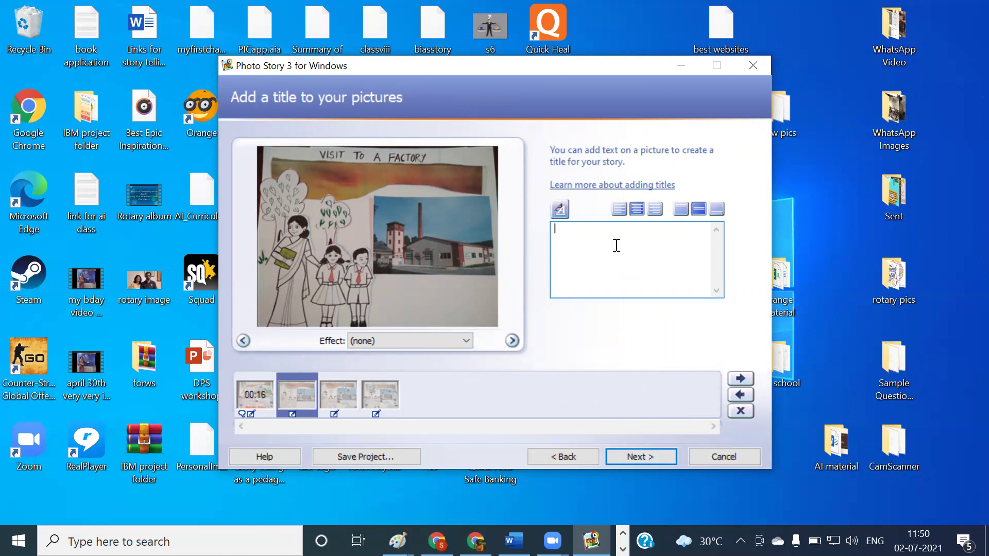
type("Facor")
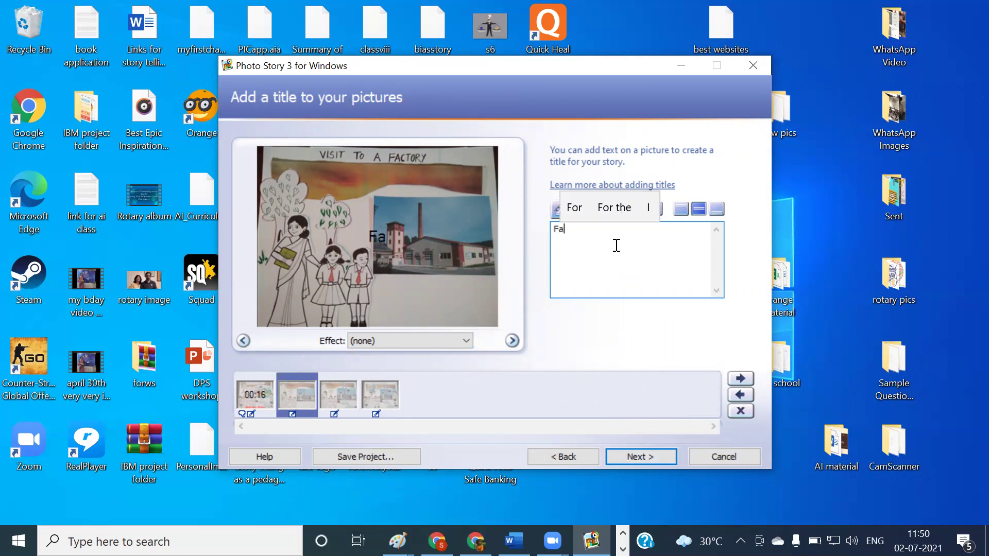
key("BackSpace")
key("BackSpace")
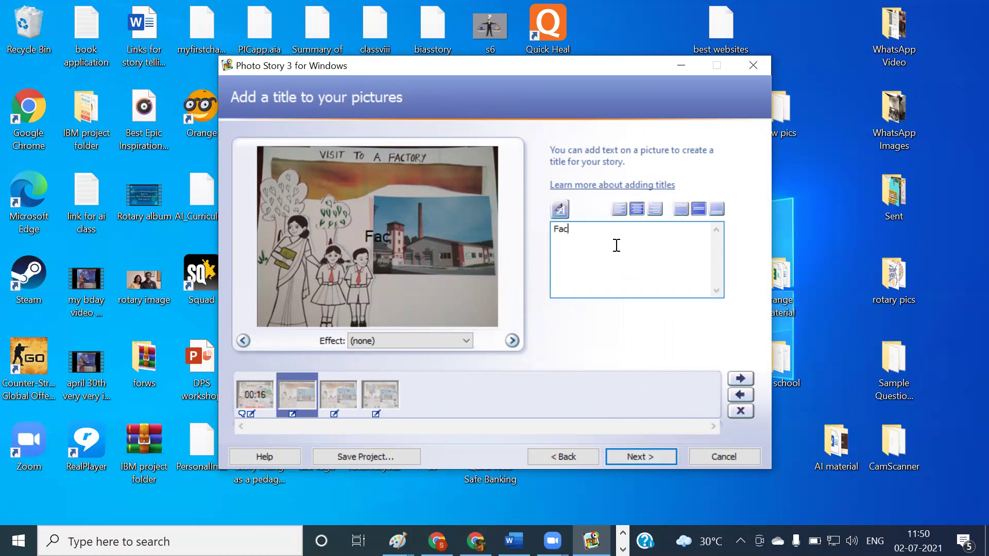
type("tory ")
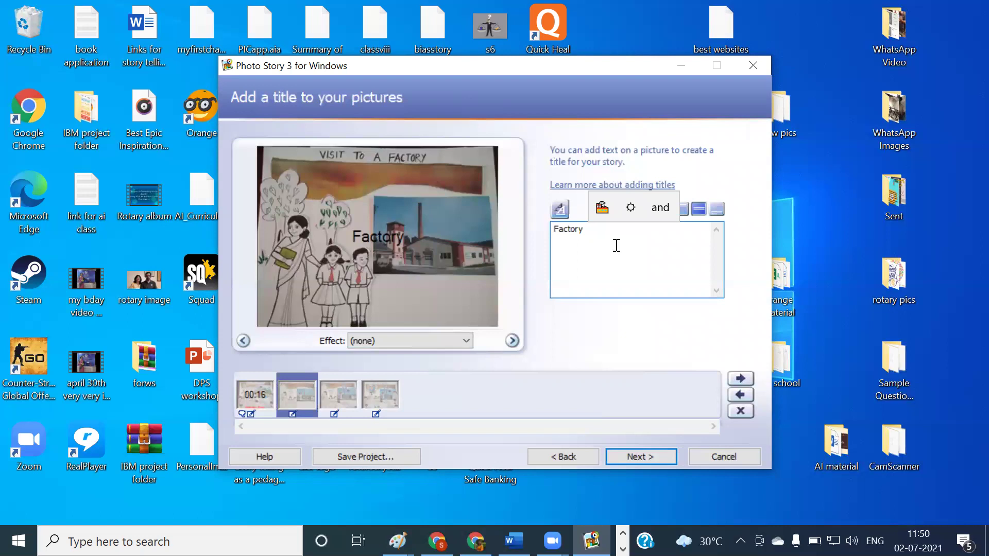
type("promote")
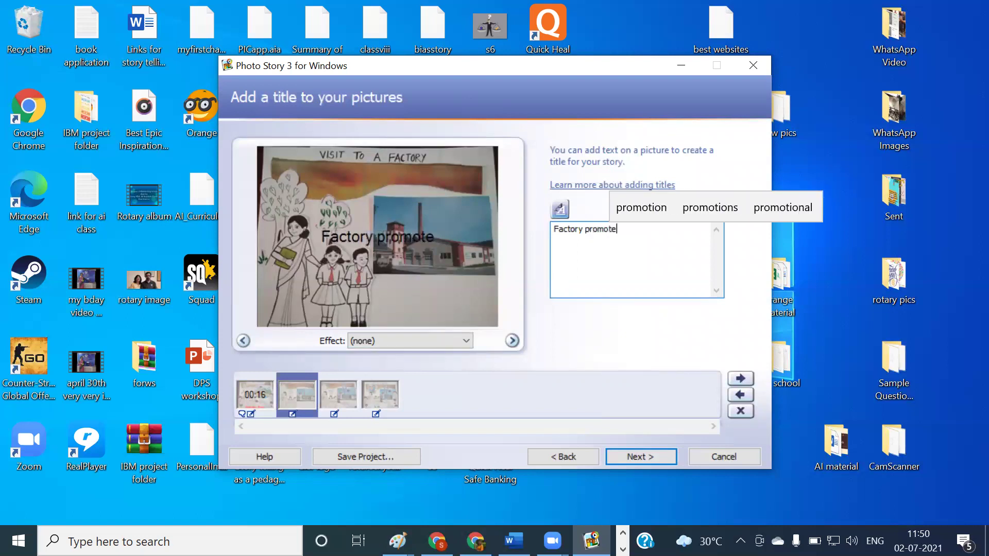
type("s poll")
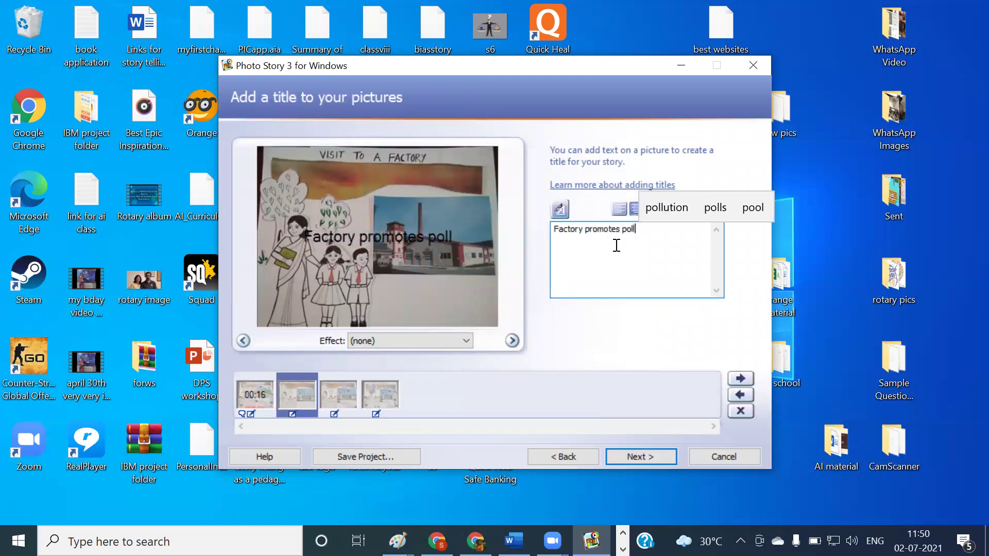
type("ution")
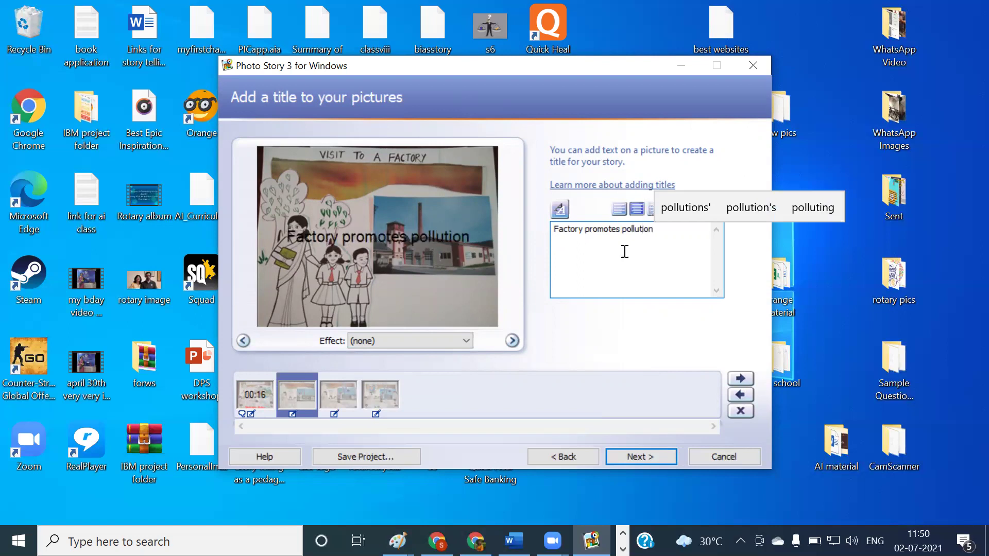
Make the title red, align it to the bottom, and continue to narration
left_click(561, 215)
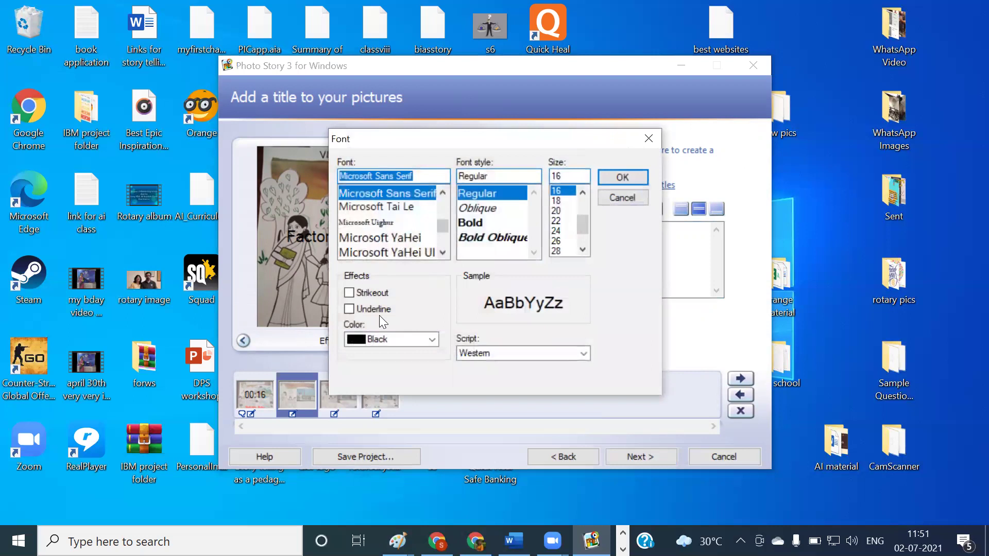
left_click(434, 338)
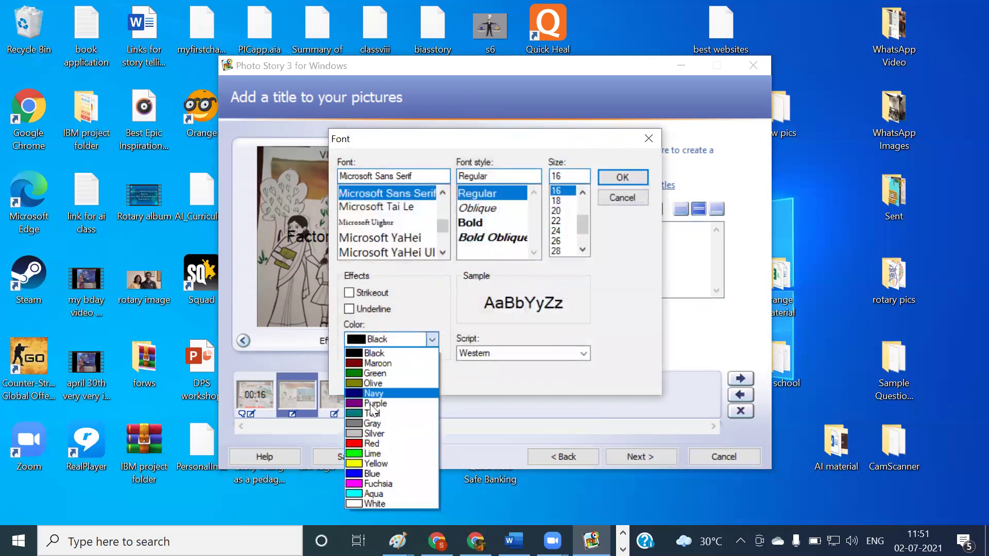
left_click(369, 443)
left_click(621, 178)
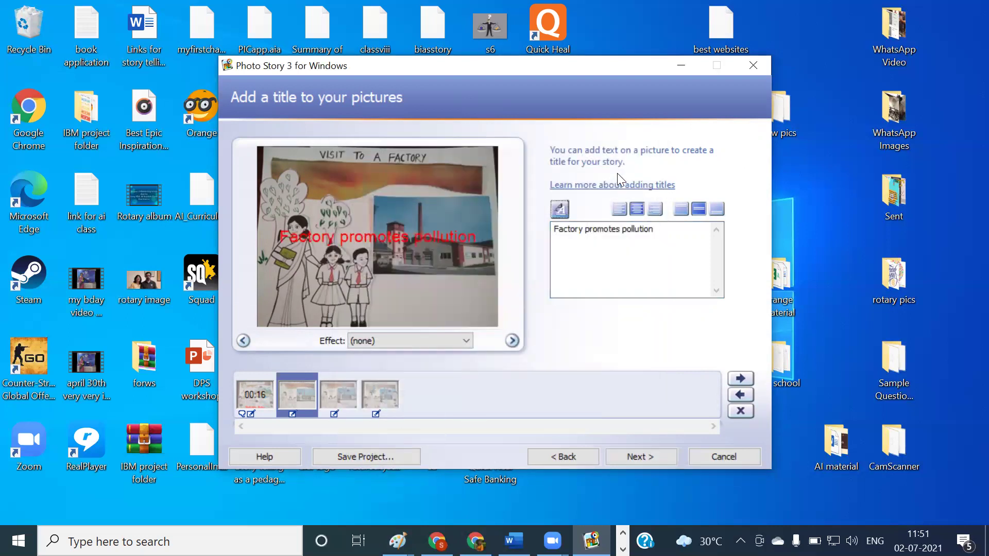
left_click(715, 210)
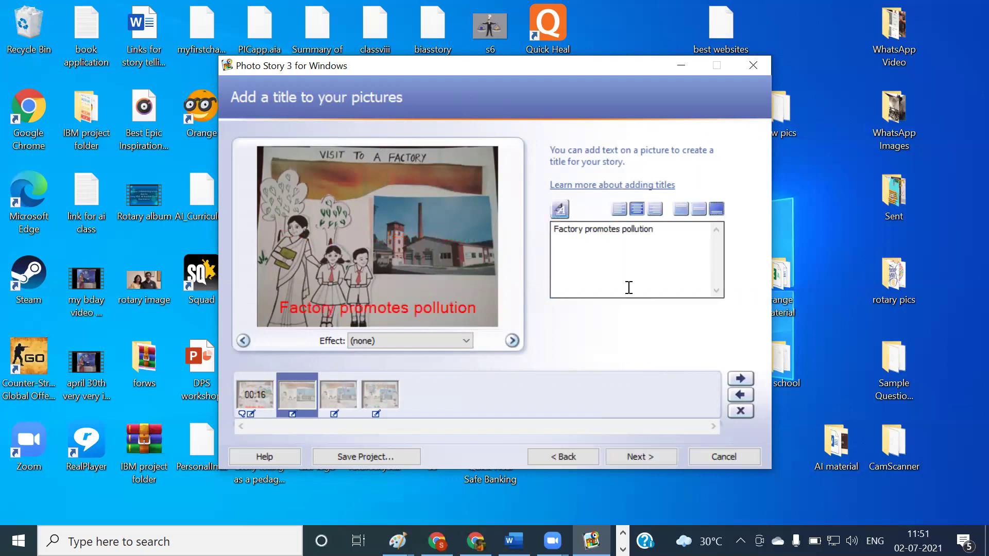
left_click(651, 461)
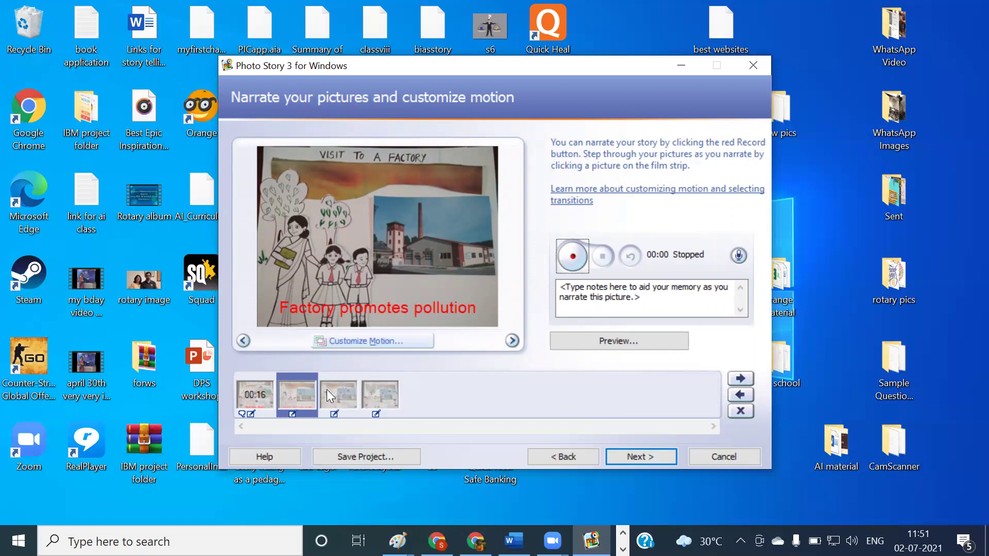
Select the first picture and advance to the Add background music page
left_click(255, 399)
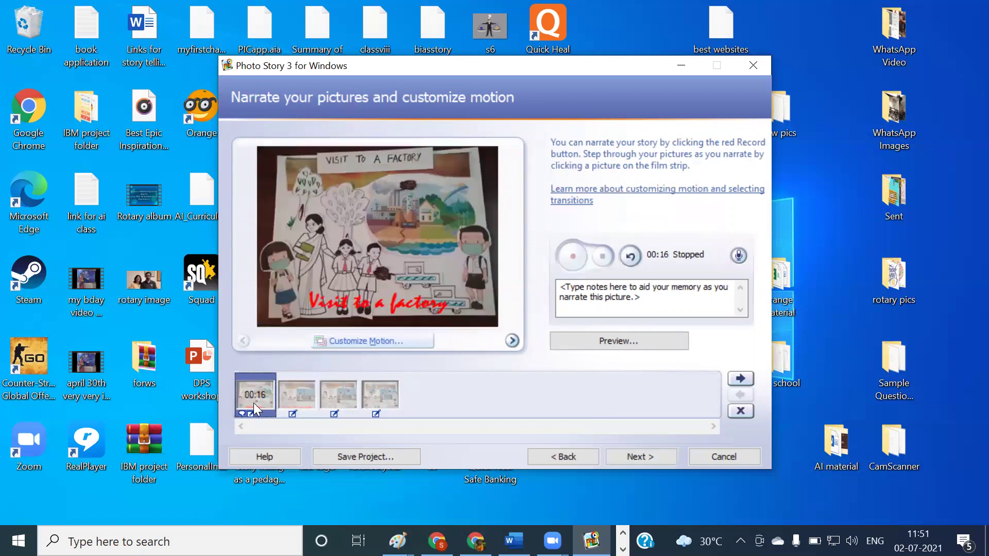
left_click(630, 458)
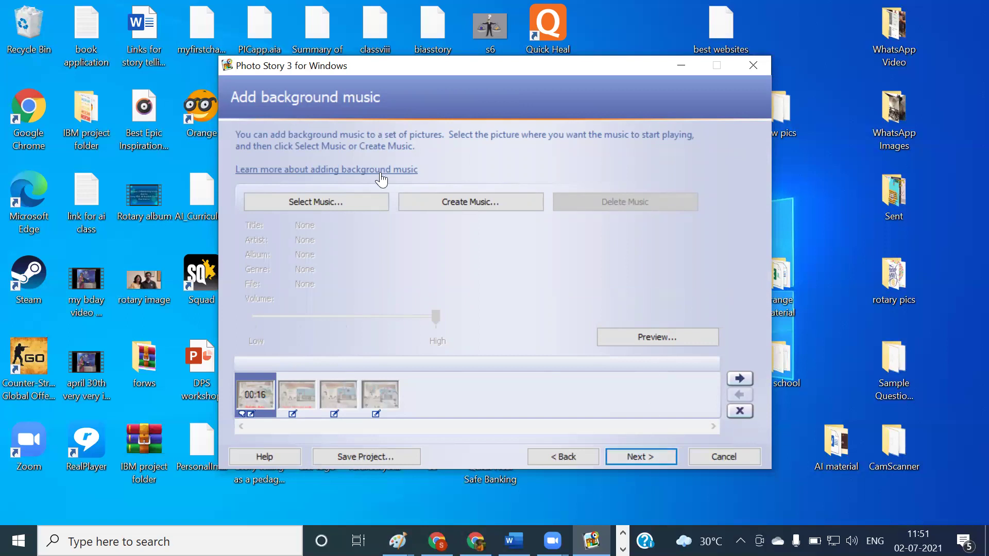
Add 'Best Epic Inspirational Background Music For Videos - trimmed2.mp3' from Desktop and lower its volume near Low
left_click(358, 205)
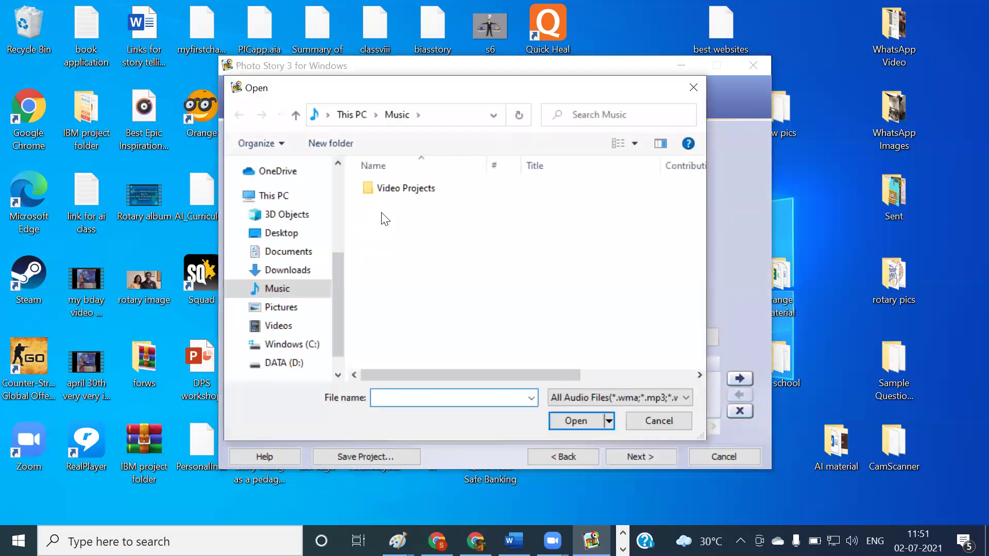
left_click(282, 233)
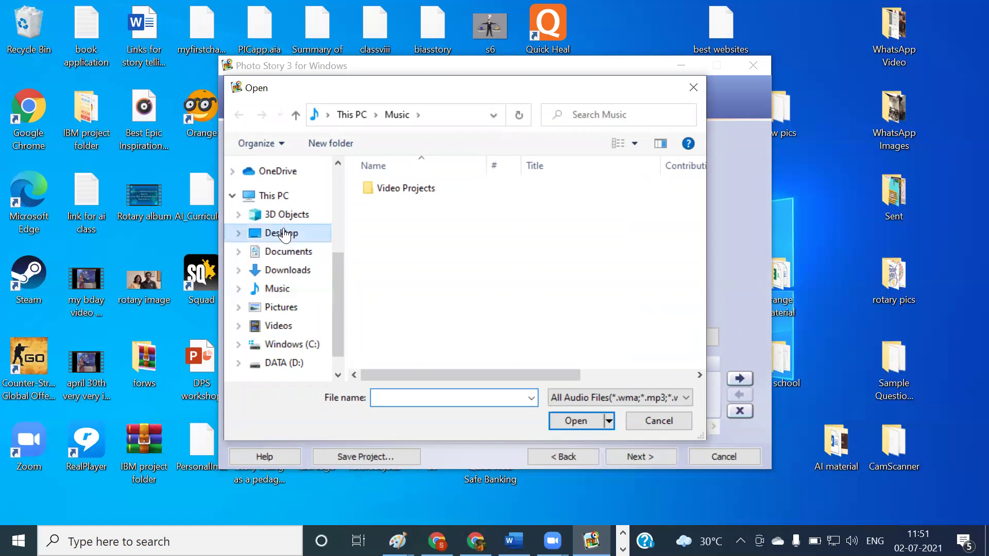
scroll(487, 265, "down", 2)
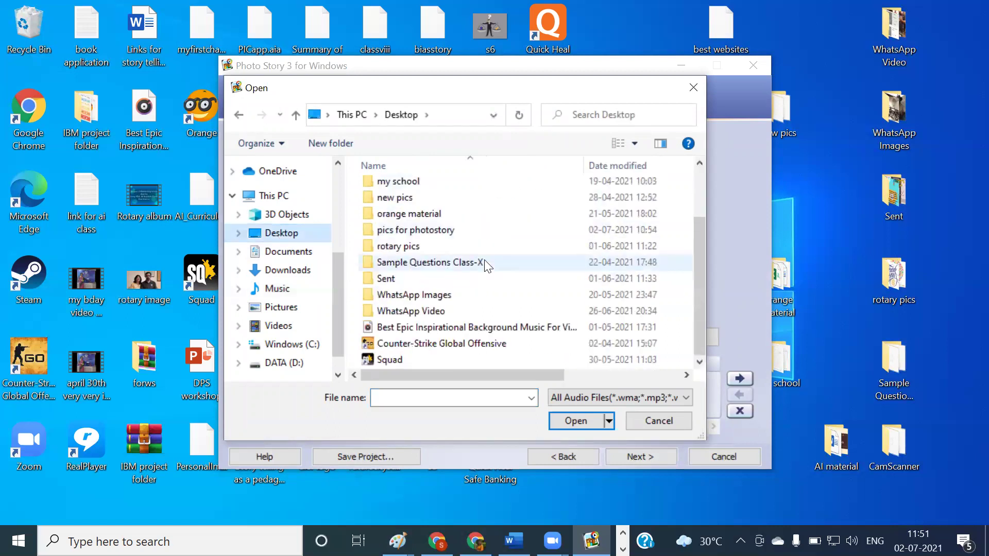
left_click(500, 326)
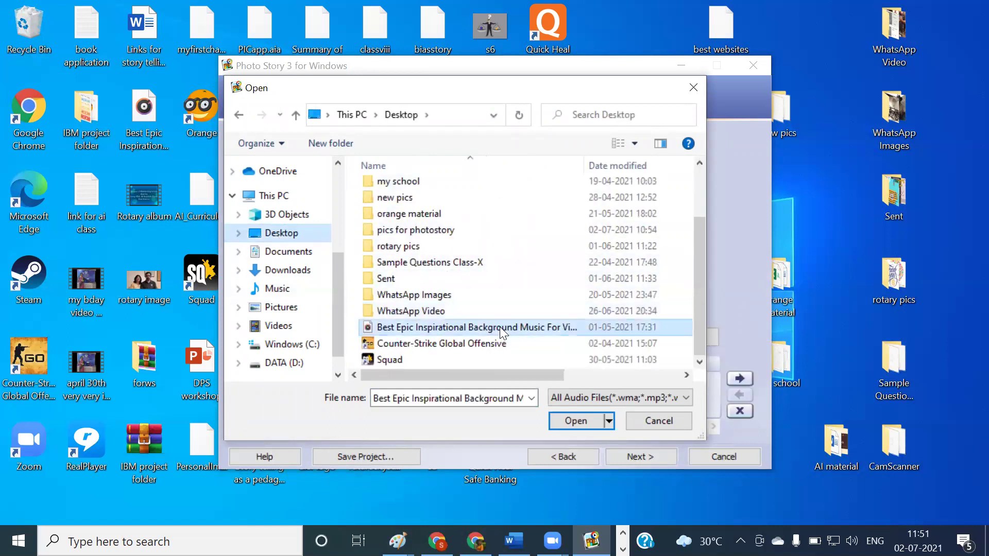
left_click(576, 421)
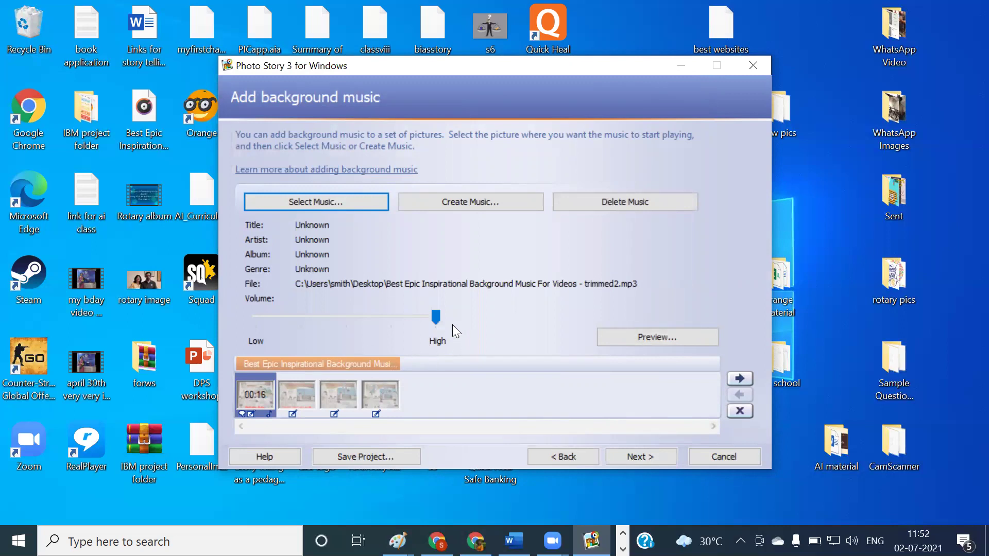
left_click_drag(436, 320, 410, 319)
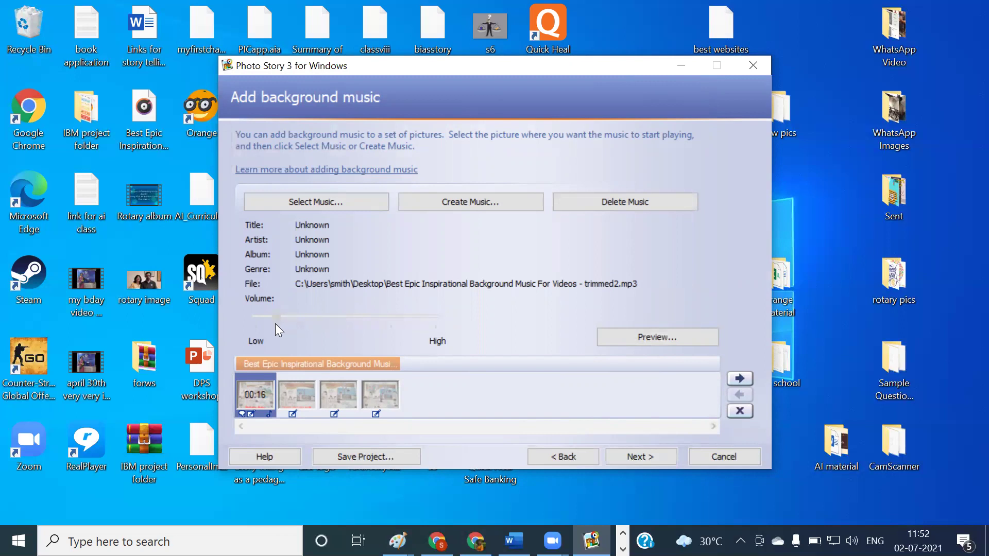
left_click(648, 338)
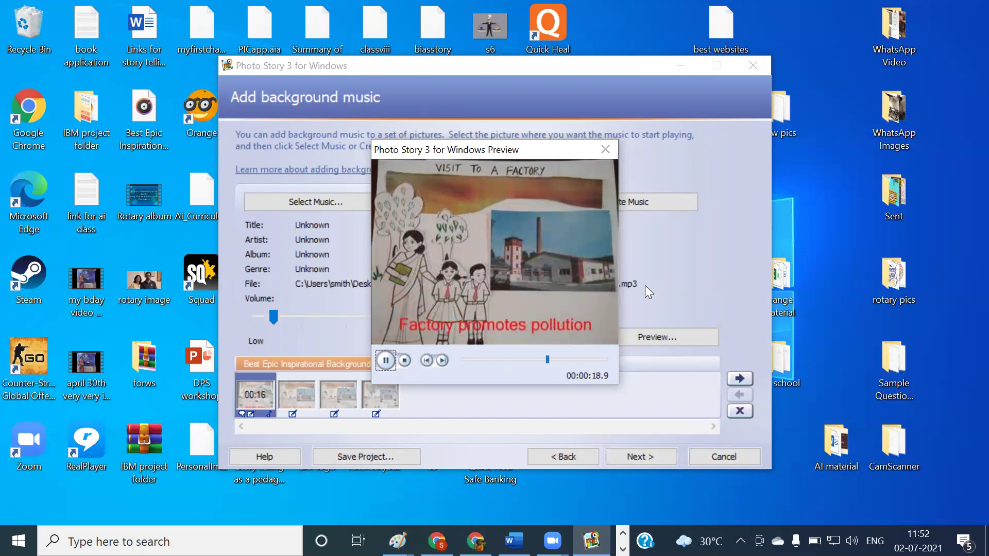
left_click(384, 360)
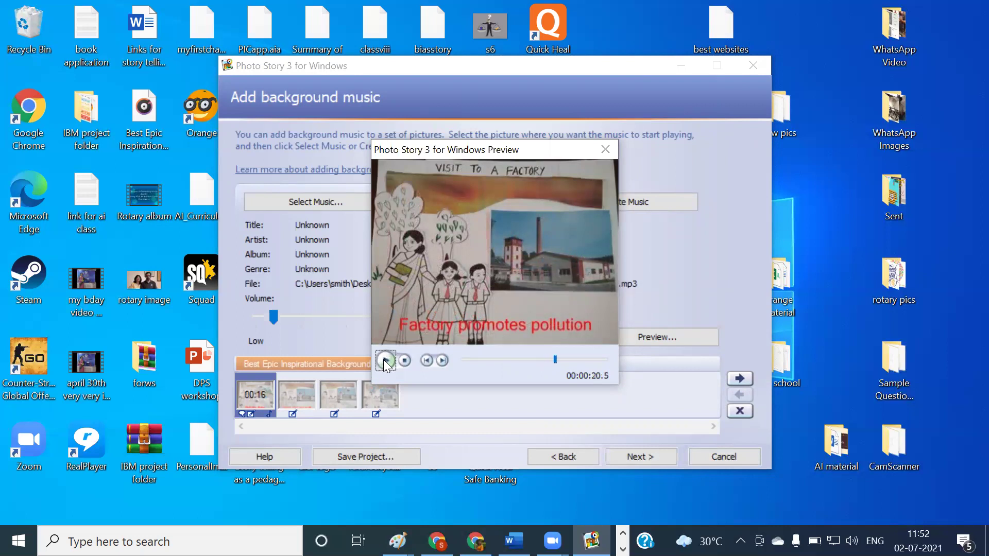
left_click(607, 150)
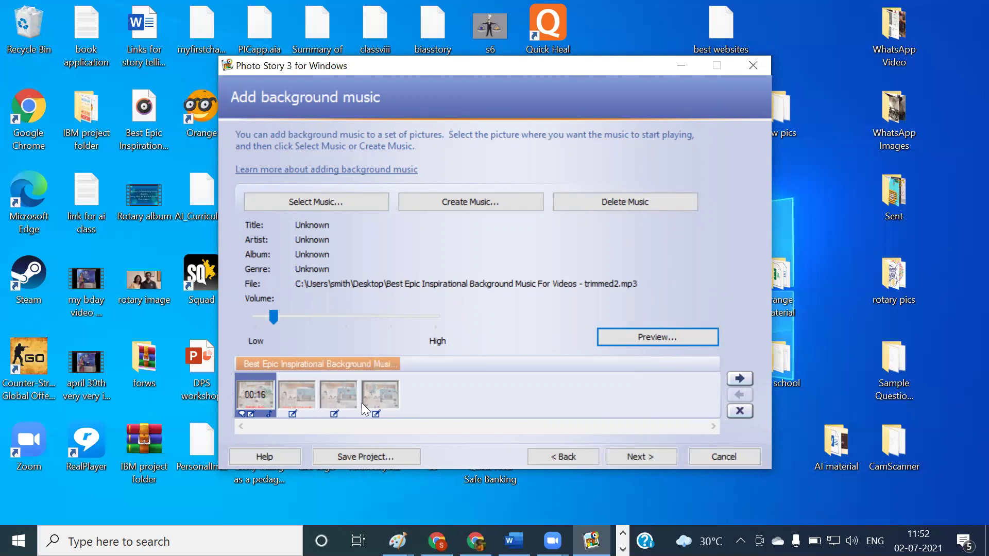
left_click(299, 397)
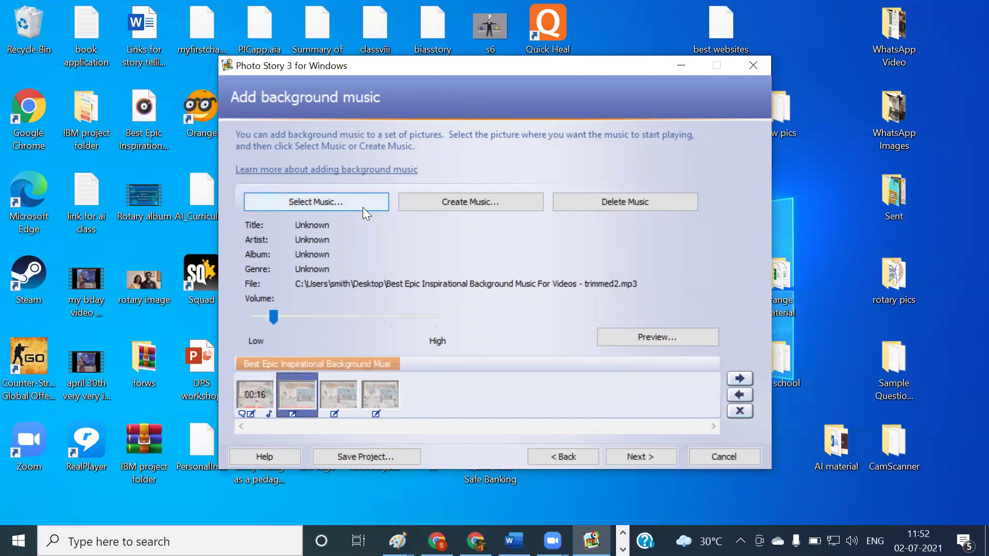
left_click(256, 393)
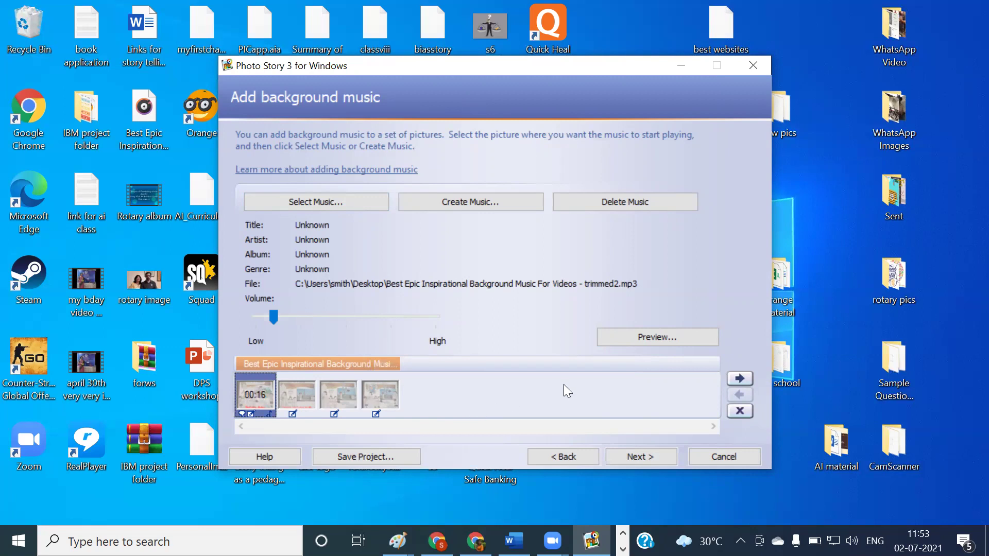
Build the story for computer playback as the 967 KB PhotoStory1.wmv in the Videos folder
left_click(653, 456)
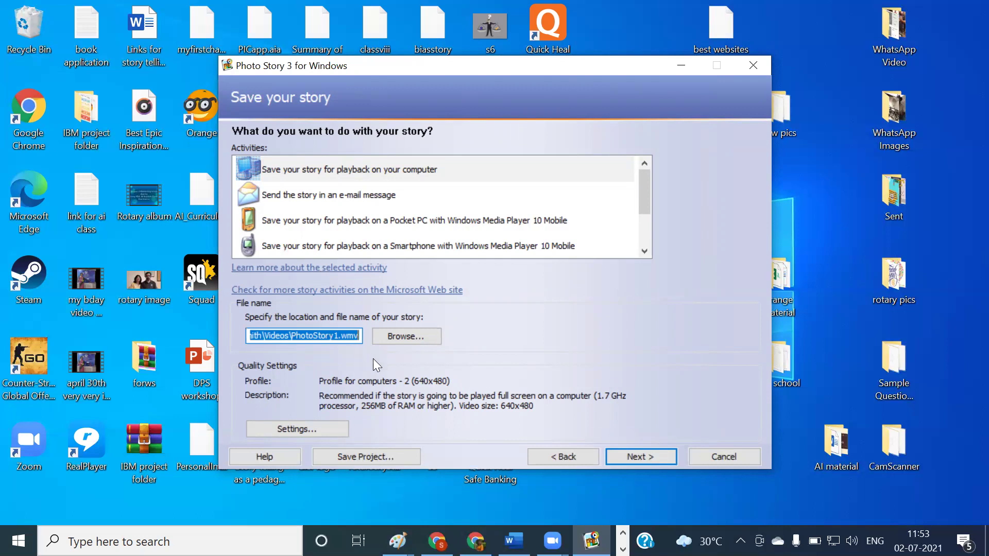
left_click(658, 454)
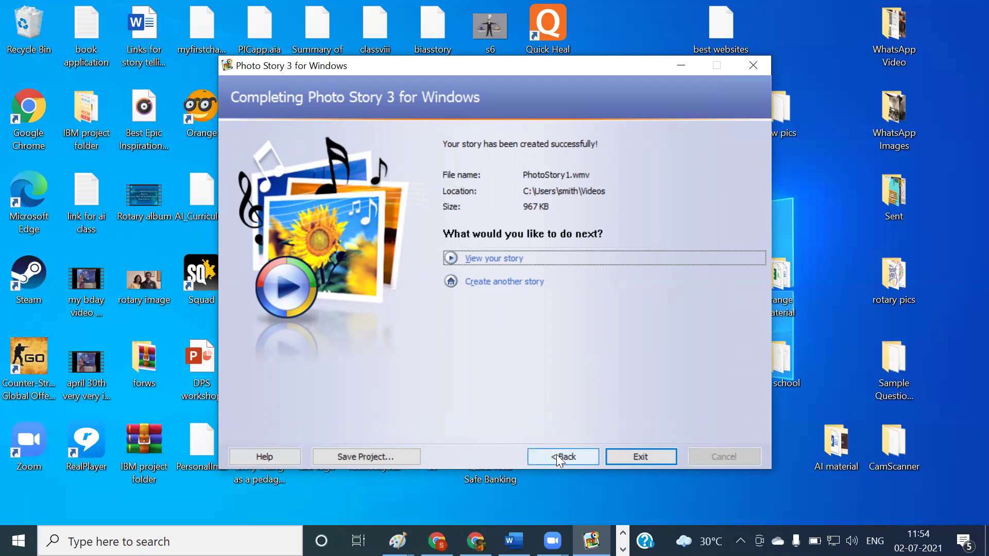
Exit, saving the project as 'pollution story' on the Desktop
left_click(630, 456)
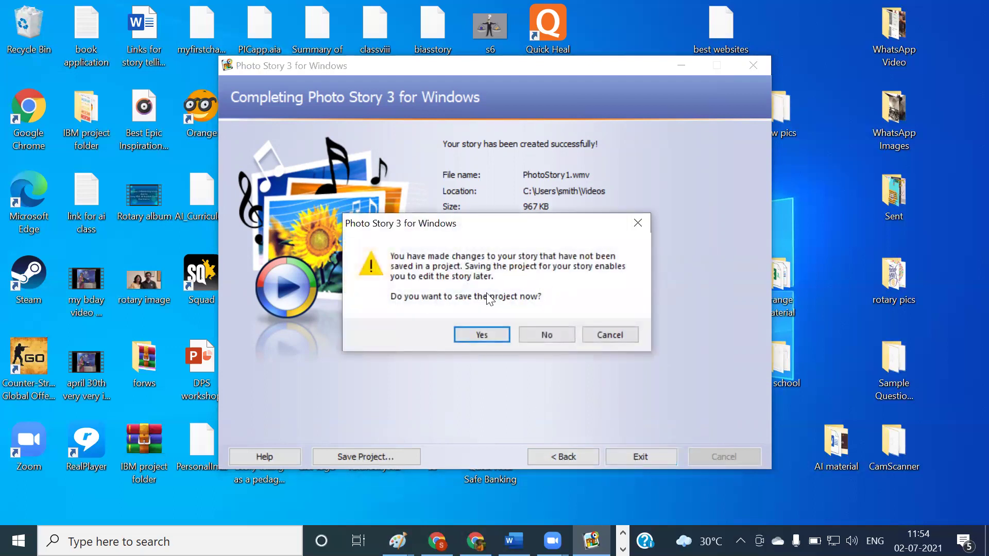
left_click(482, 334)
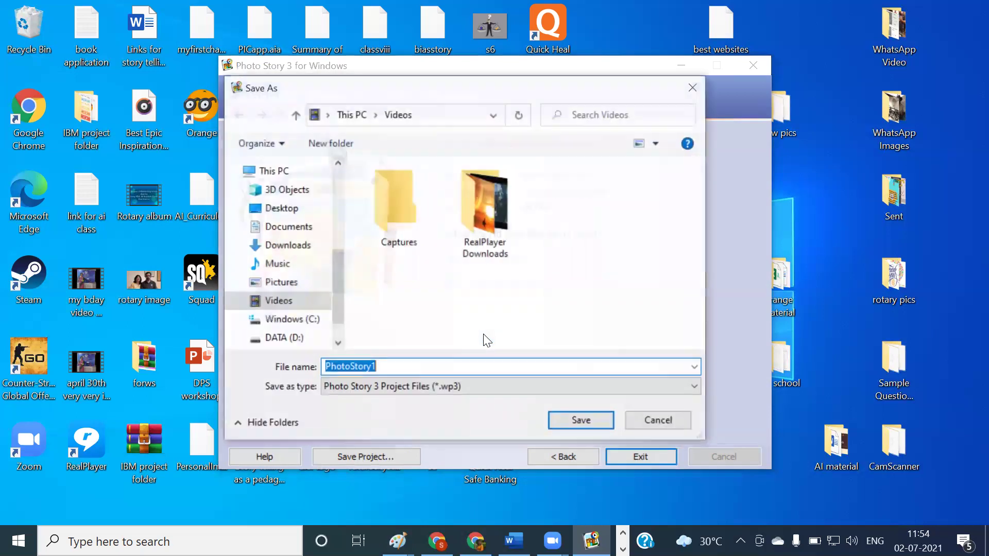
key("BackSpace")
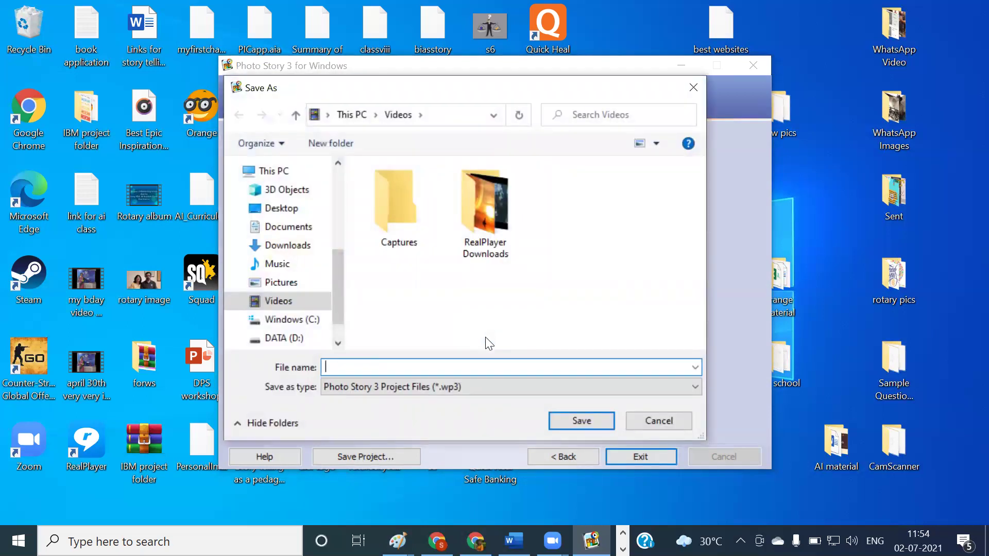
type("pollution story")
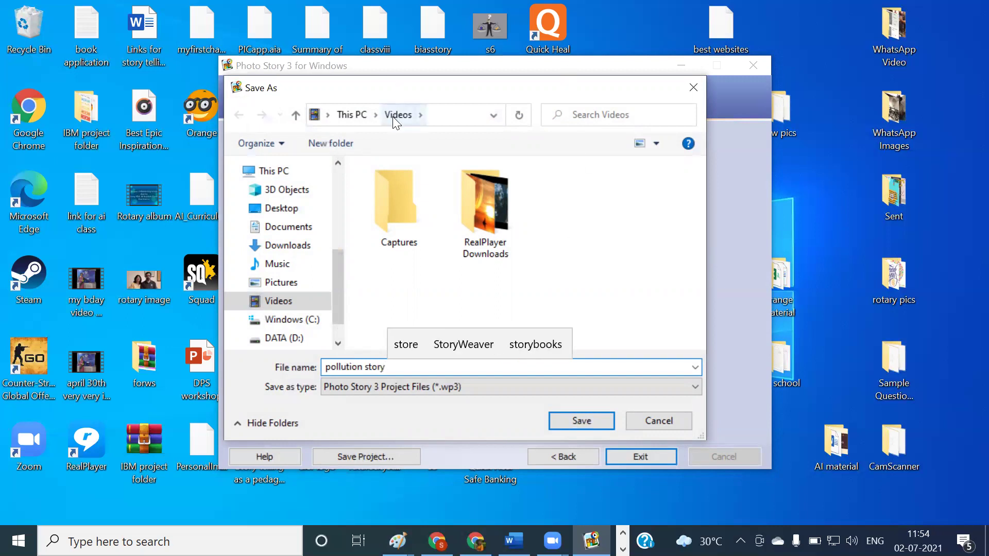
left_click(297, 213)
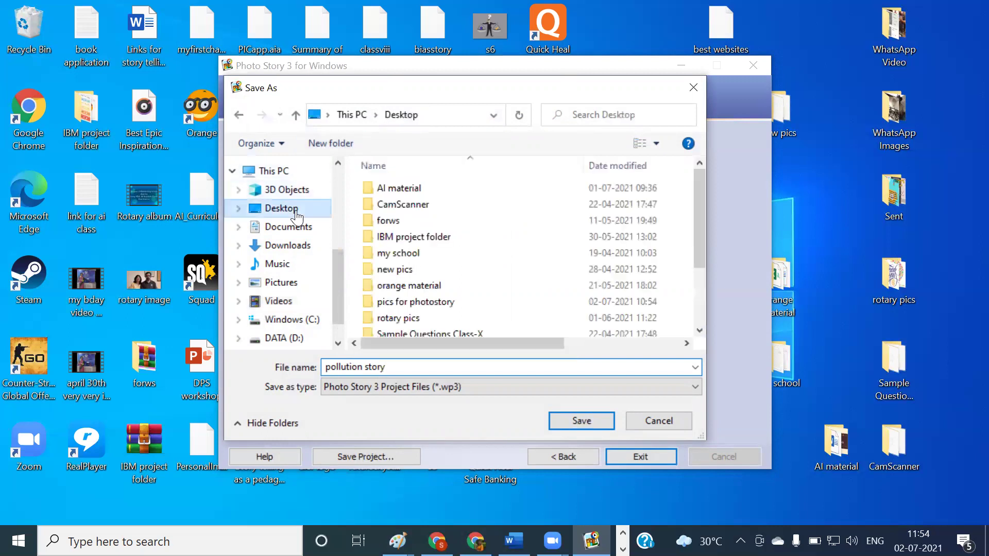
left_click(575, 420)
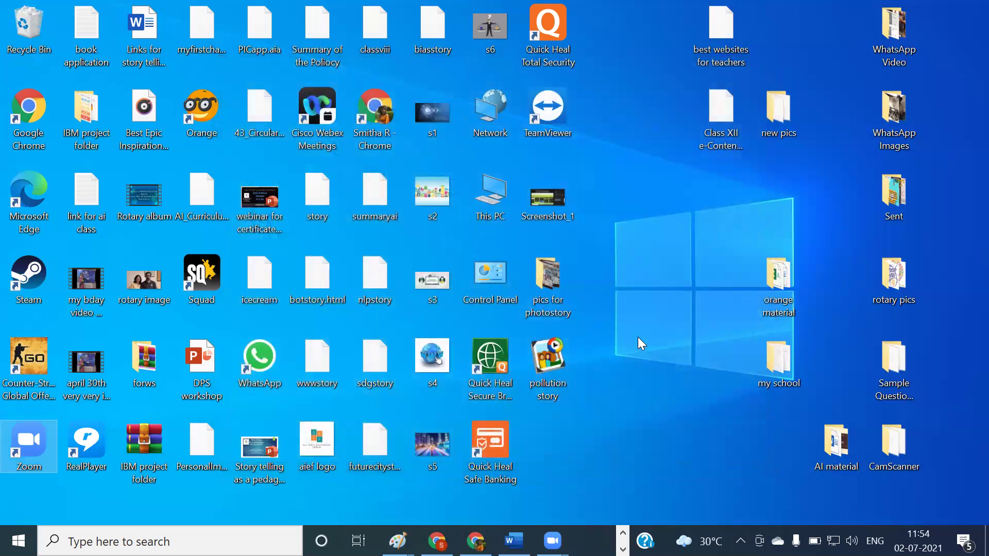
Reopen the 'pollution story' project from the desktop
double_click(550, 362)
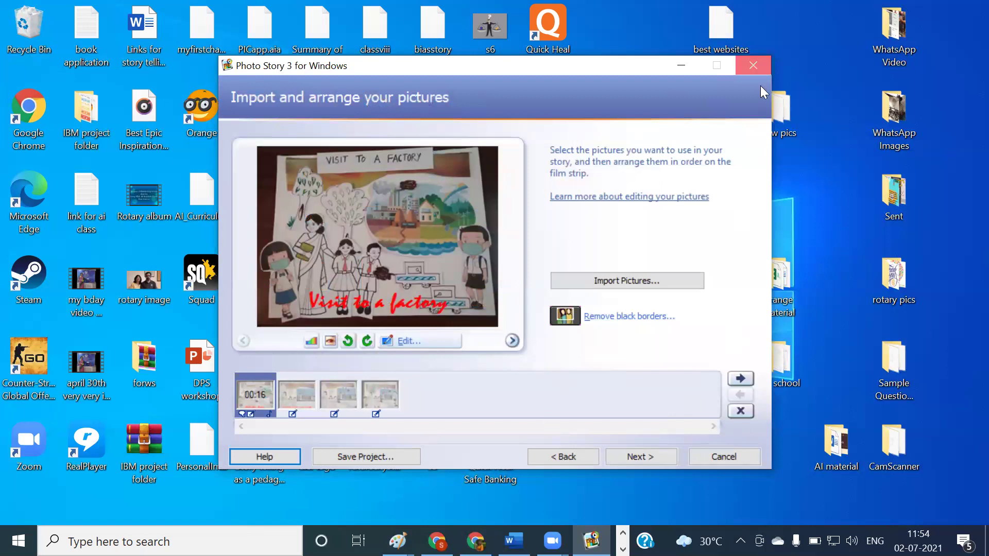
left_click(753, 65)
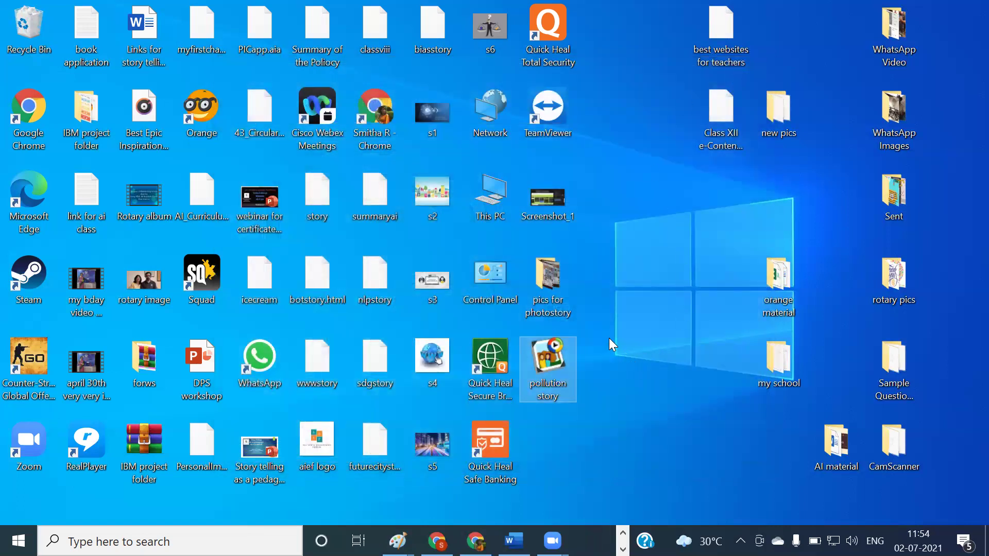
double_click(563, 360)
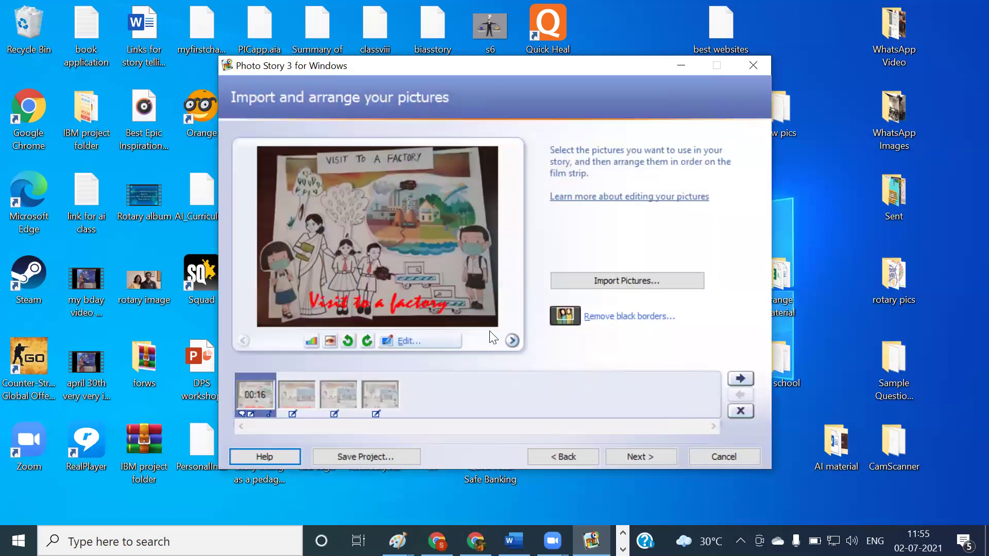
Step through every page to rebuild the story as 'pollution story.wmv'
left_click(661, 458)
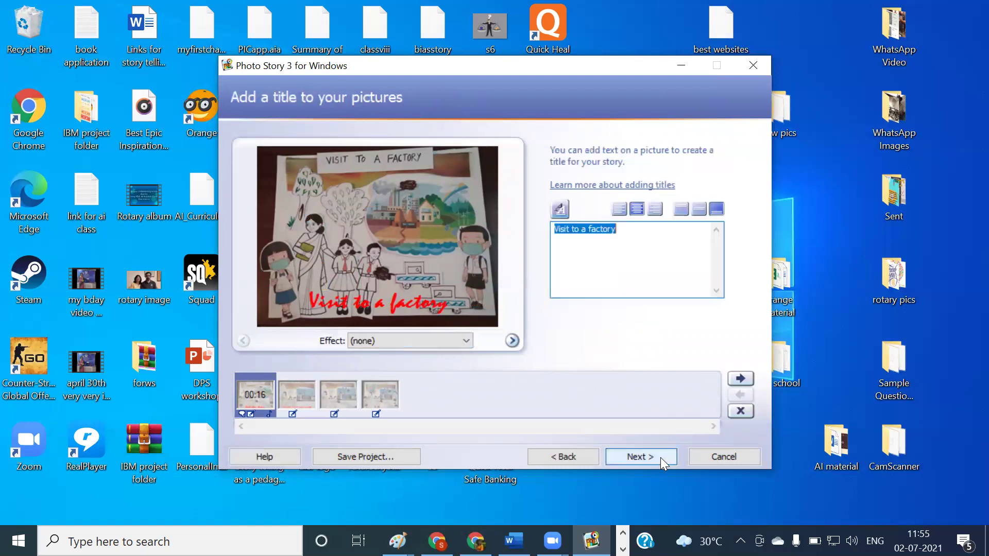
left_click(661, 457)
left_click(660, 458)
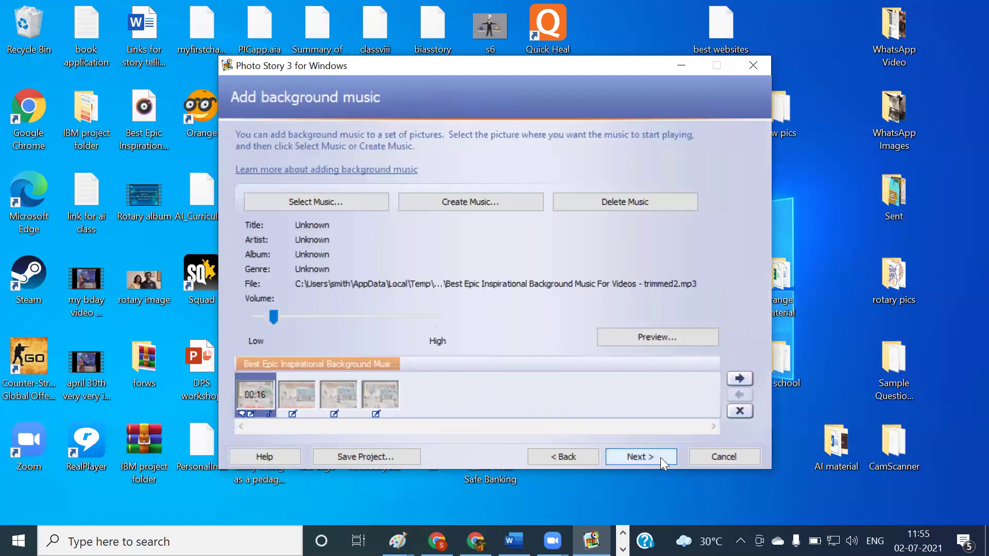
left_click(660, 458)
left_click(660, 458)
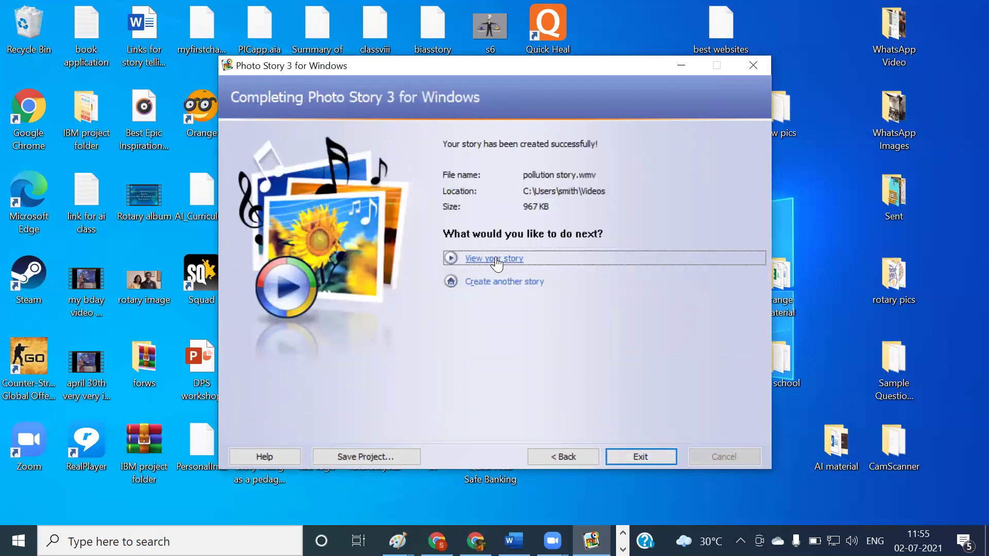
Play the finished 'pollution story.wmv' video in Films & TV
left_click(497, 267)
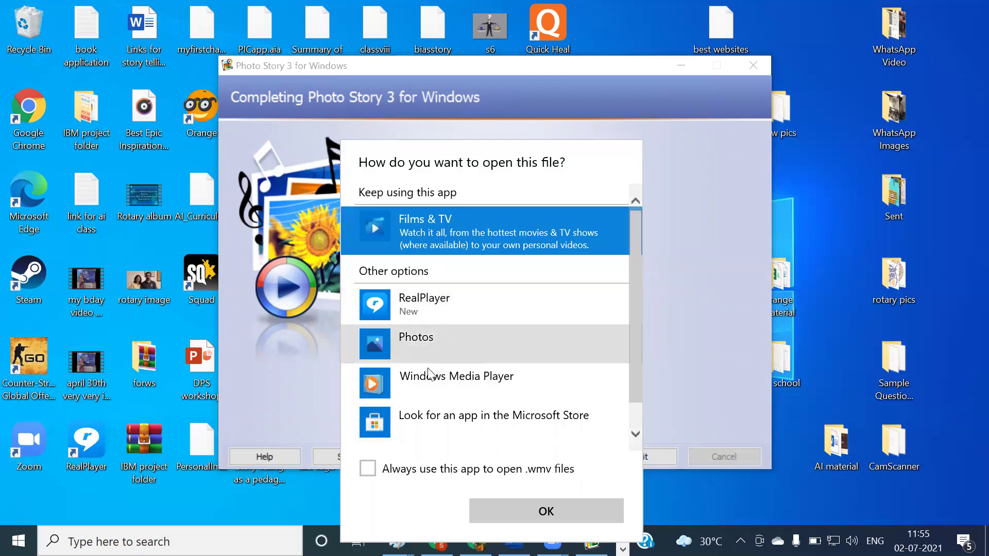
left_click(380, 383)
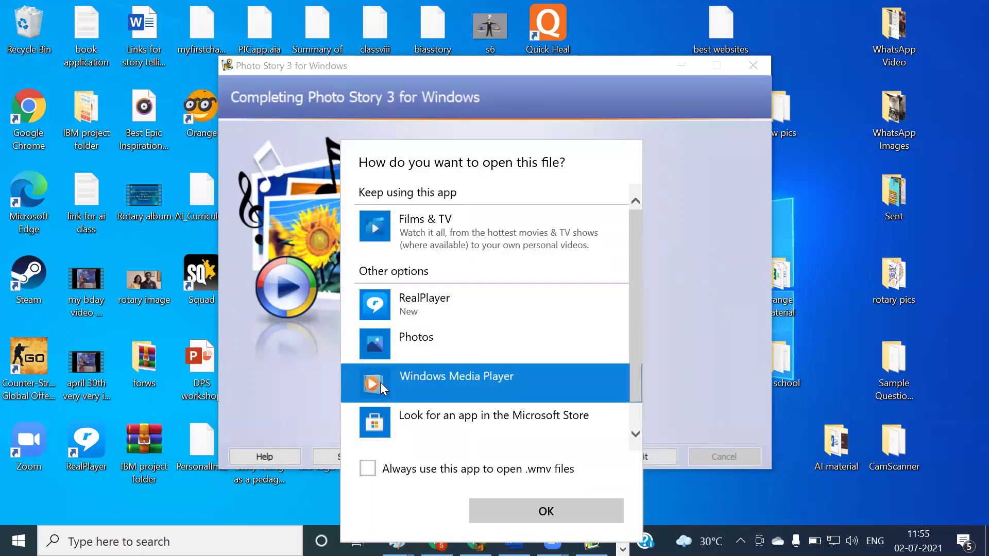
left_click(543, 499)
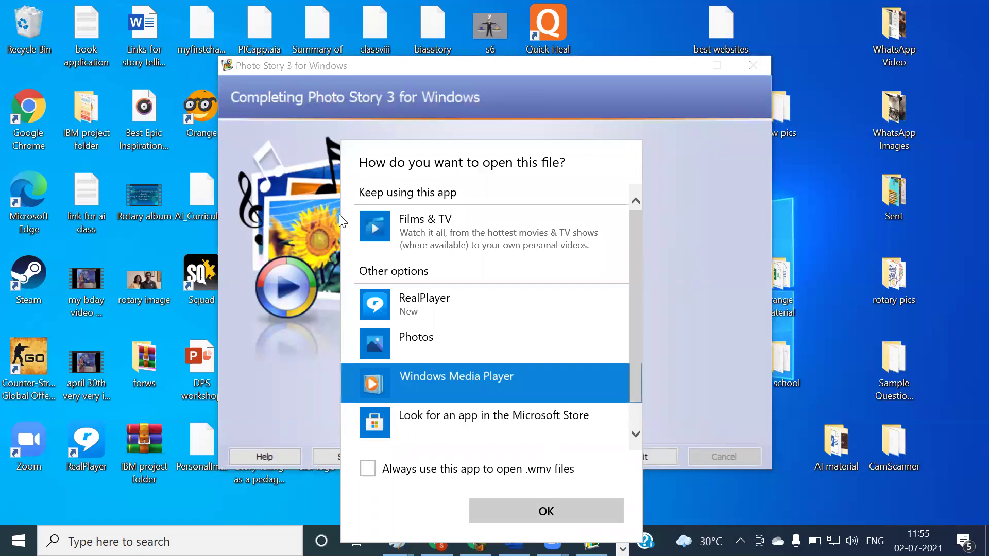
left_click(520, 507)
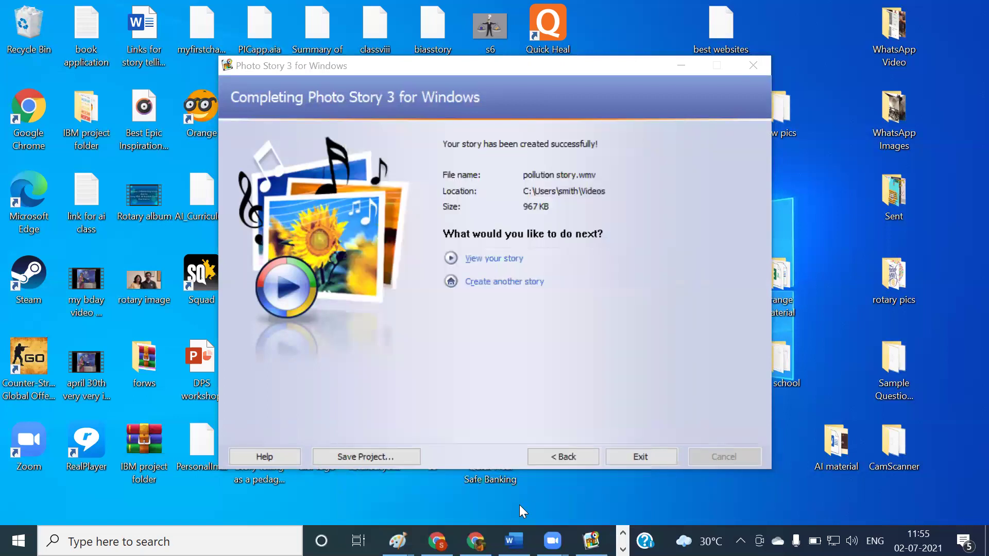